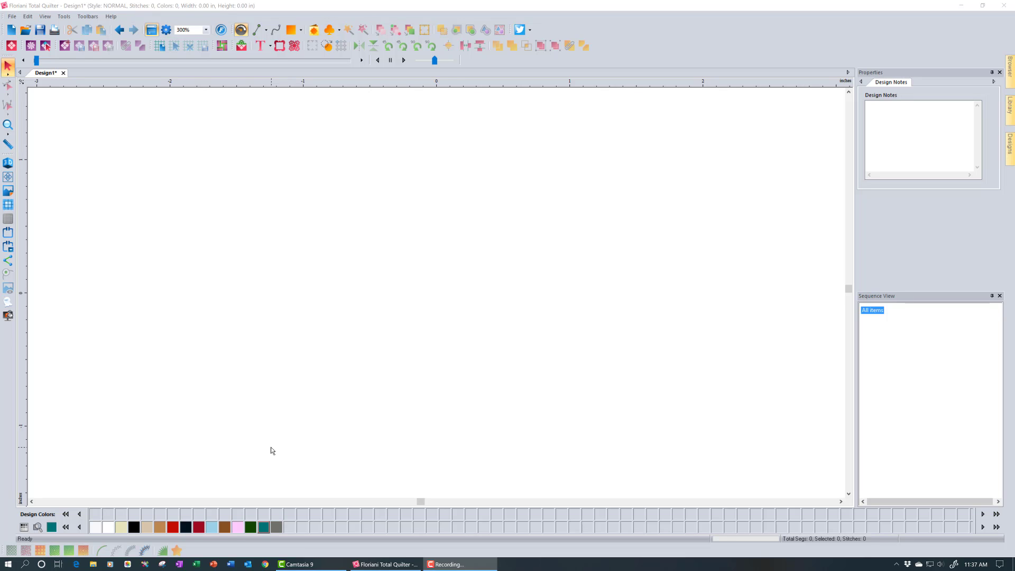
Step: Turn off snapping to the grid
right_click(551, 84)
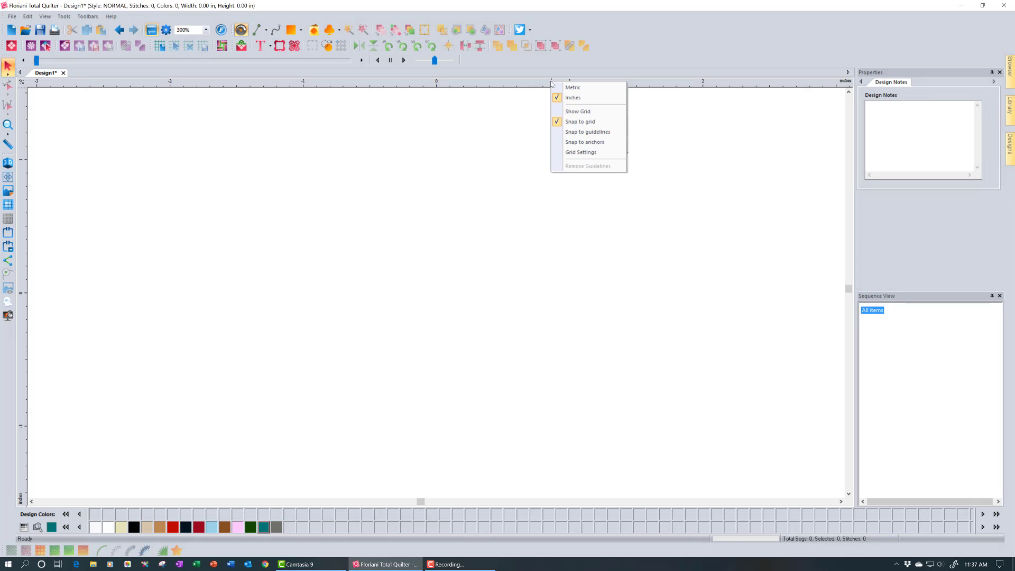
left_click(586, 126)
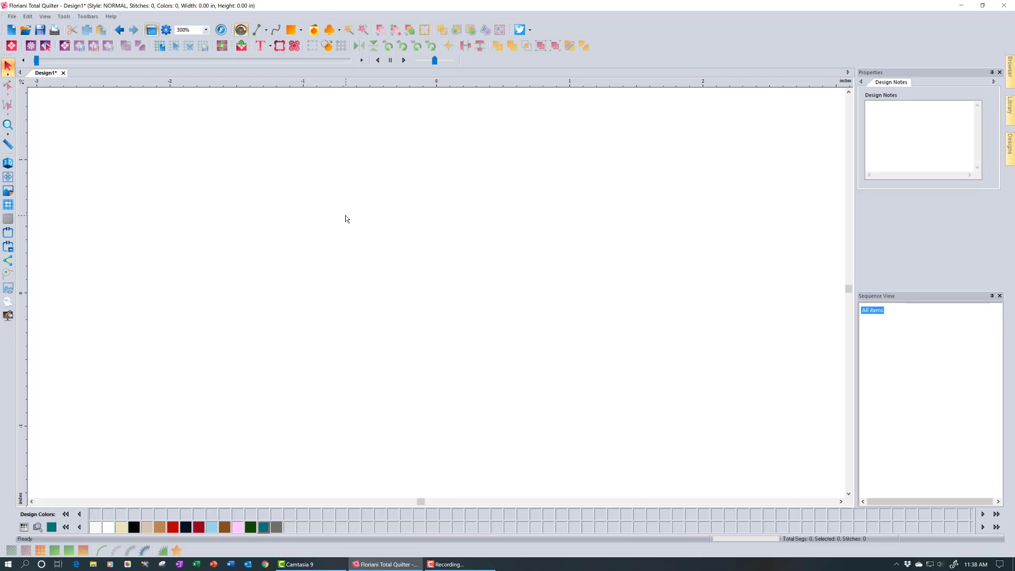
Step: Insert the Star 005 custom shape and turn off its fill so only the outline is drawn
left_click(318, 34)
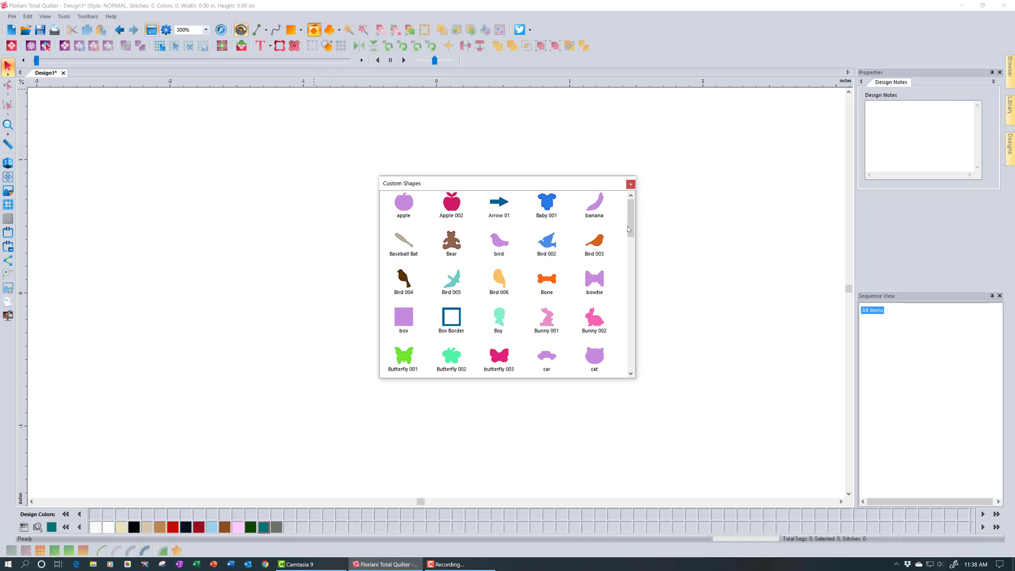
left_click_drag(628, 228, 631, 369)
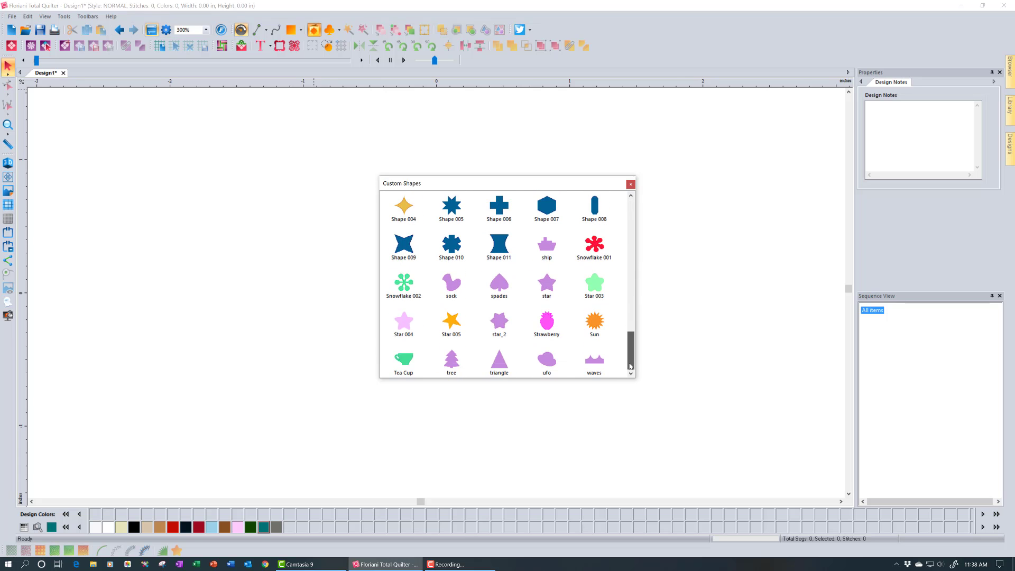
double_click(449, 326)
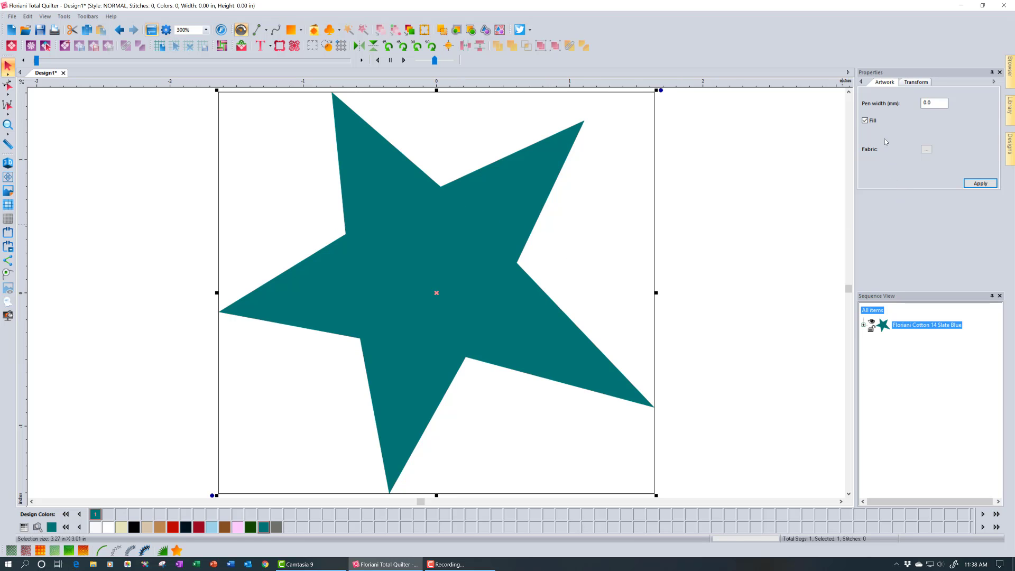
left_click(864, 121)
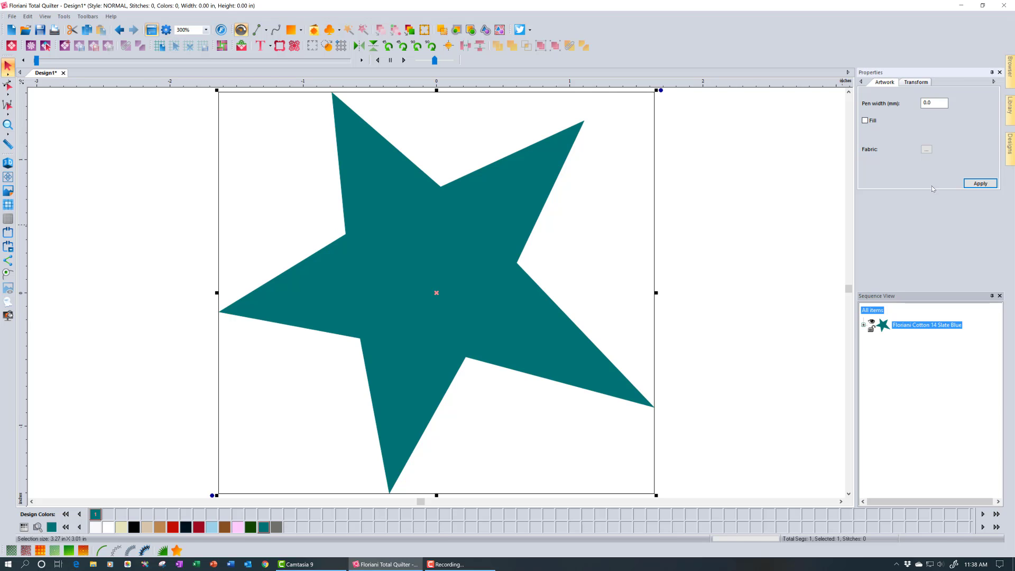
left_click(980, 182)
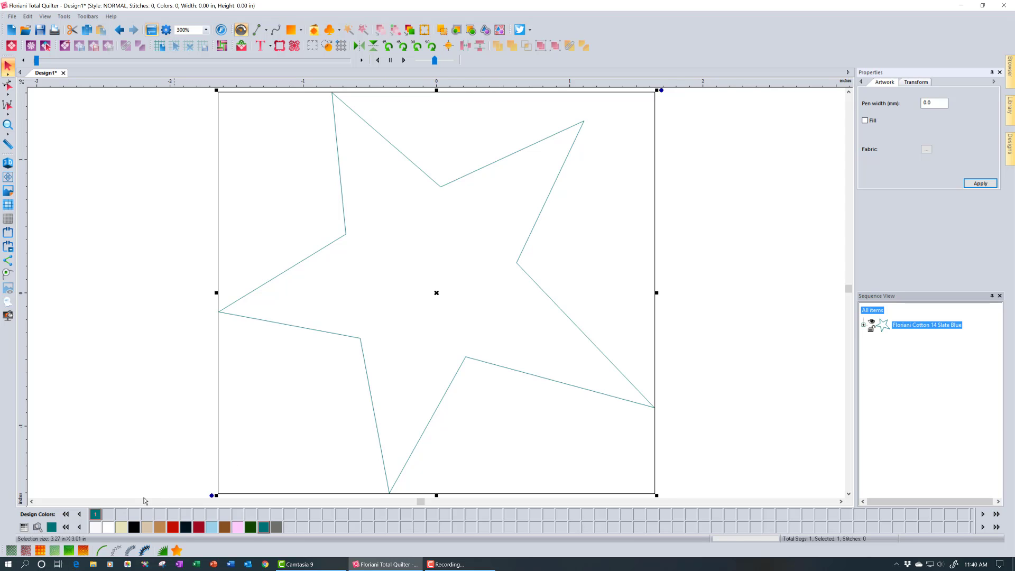
Step: Create a run stitch from the star artwork and turn on the 3D view
left_click(101, 551)
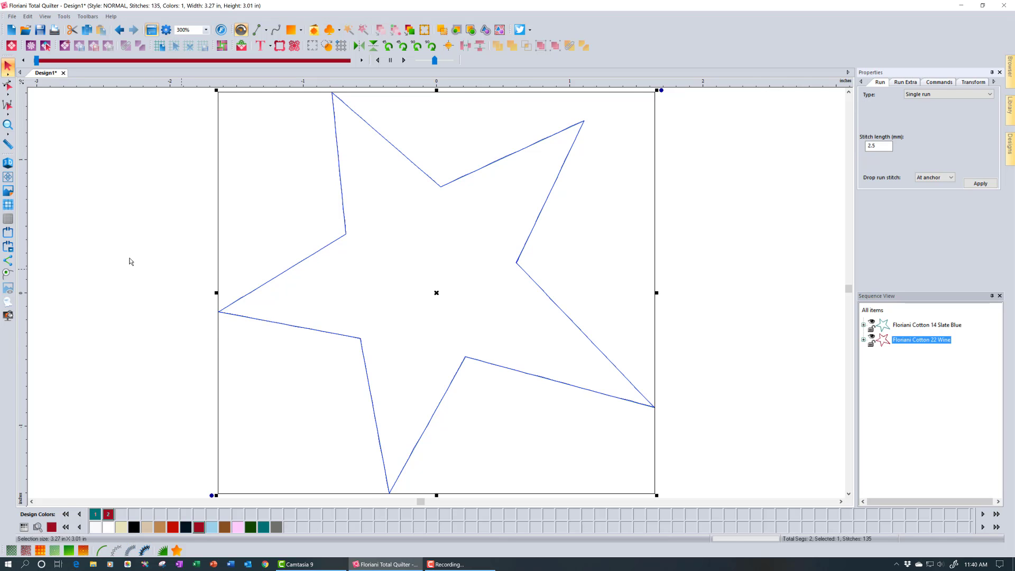
left_click(8, 163)
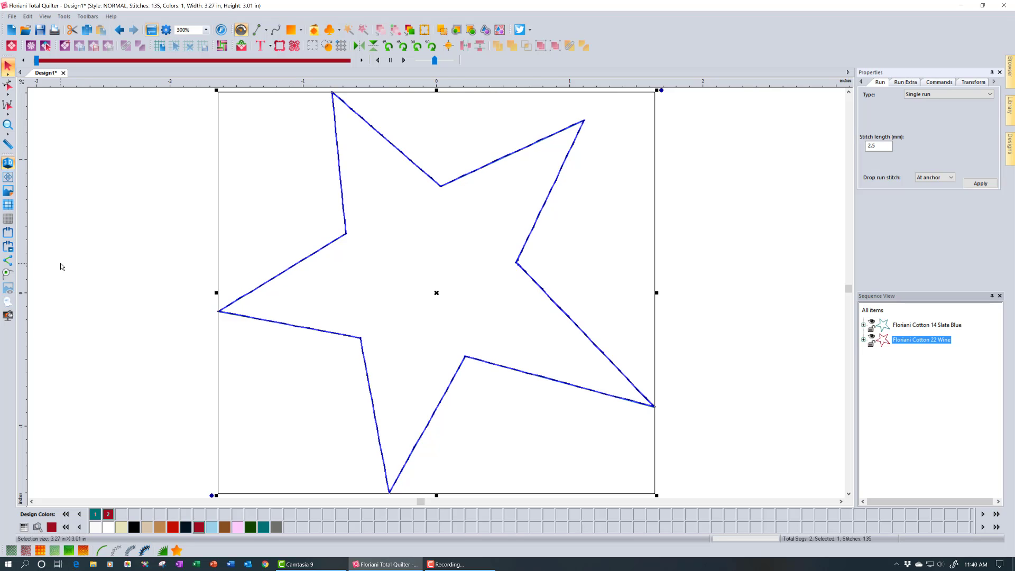
Step: Create a second run stitch from the slate blue star artwork and recolor it Floriani Cotton 10 Green
left_click(905, 326)
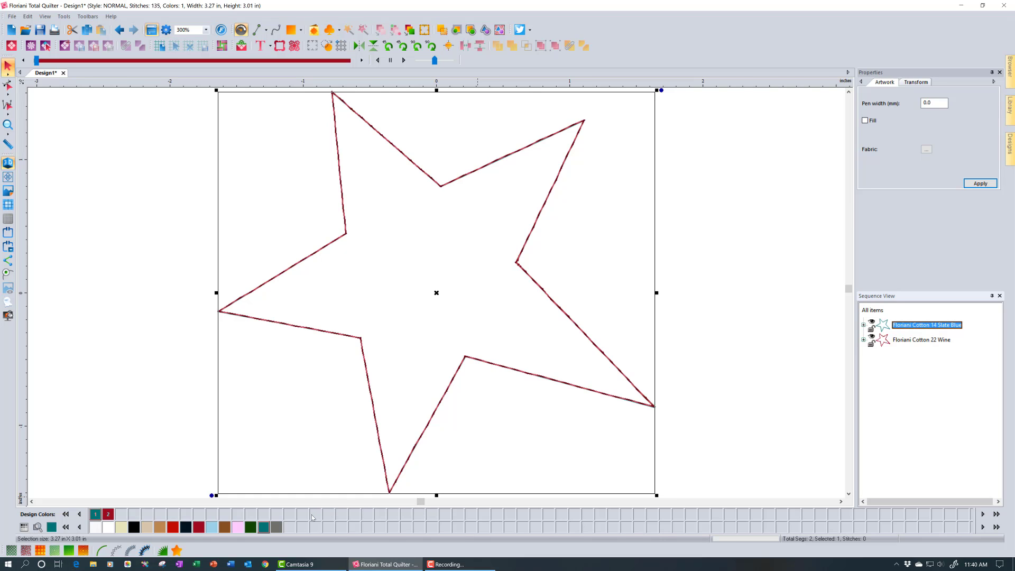
left_click(100, 551)
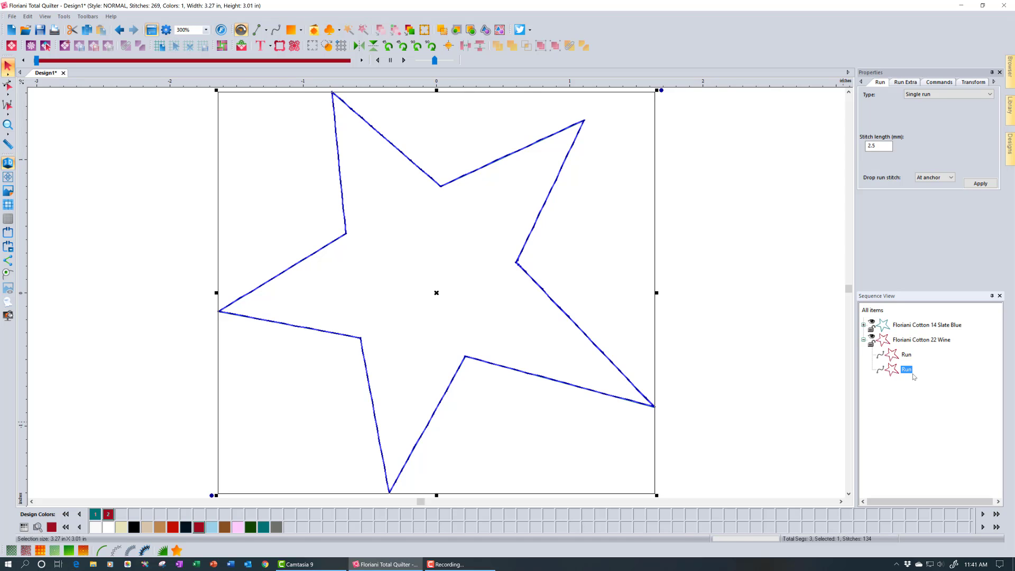
left_click(249, 527)
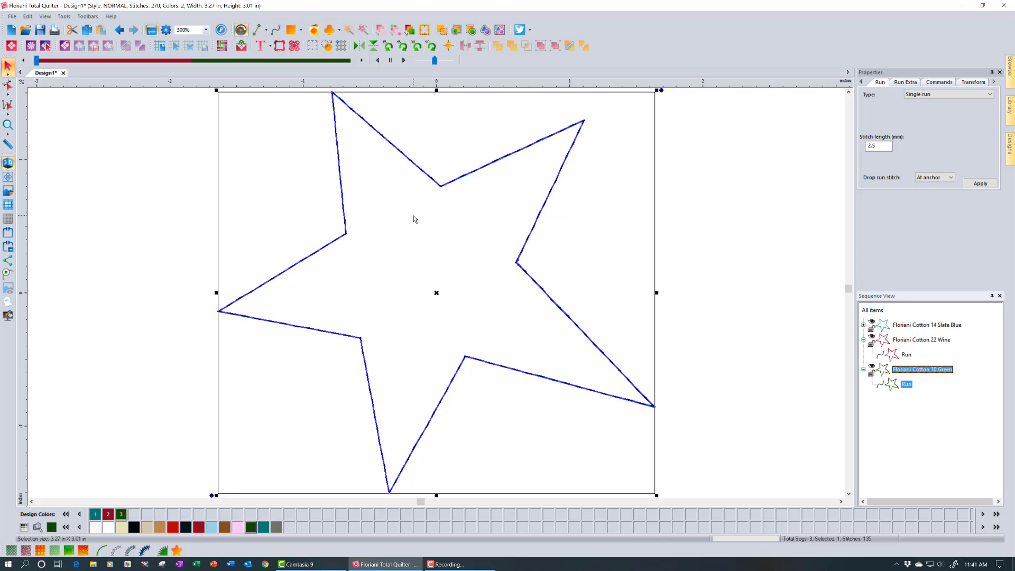
Step: Create a contour fill from the slate blue star artwork
left_click(915, 329)
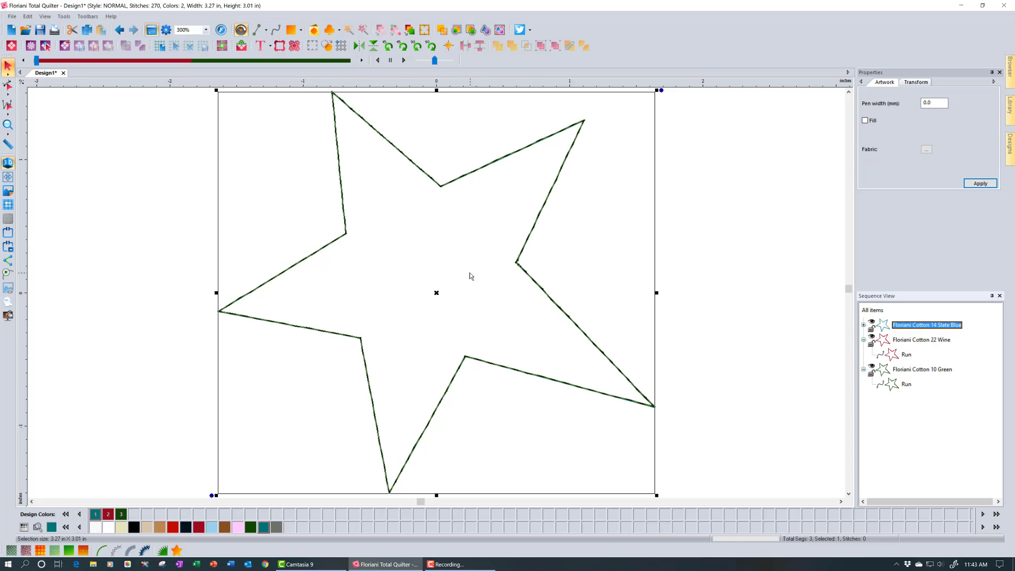
left_click(72, 553)
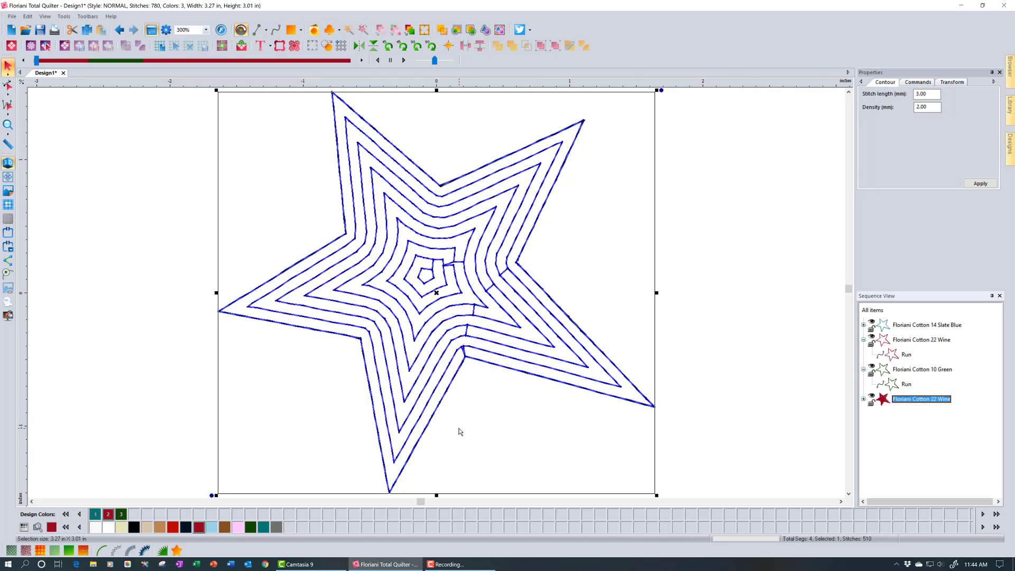
Step: Change the star's fill to a Shape Echo using the Curved Diamond pattern
left_click(84, 553)
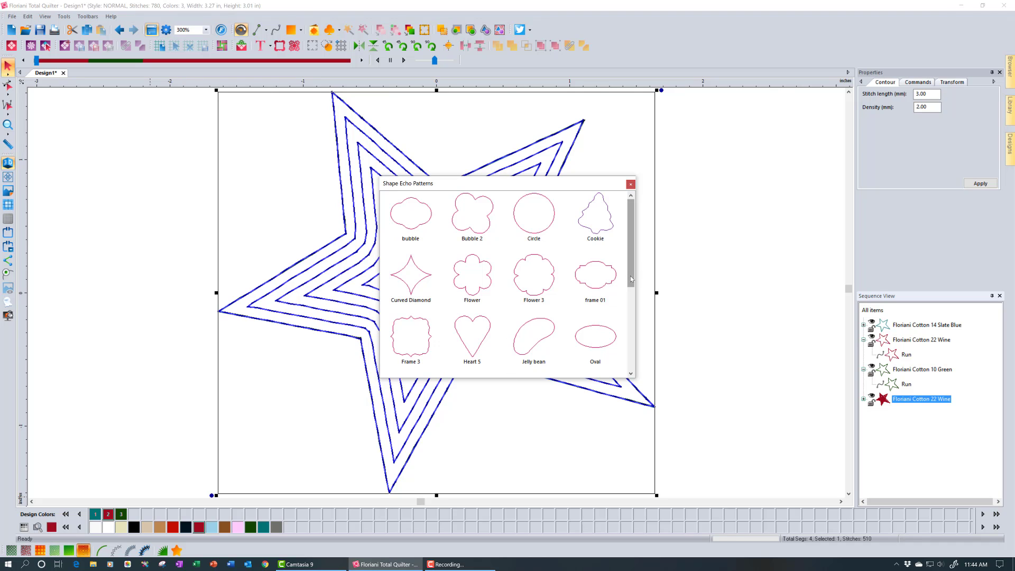
left_click_drag(633, 288, 633, 347)
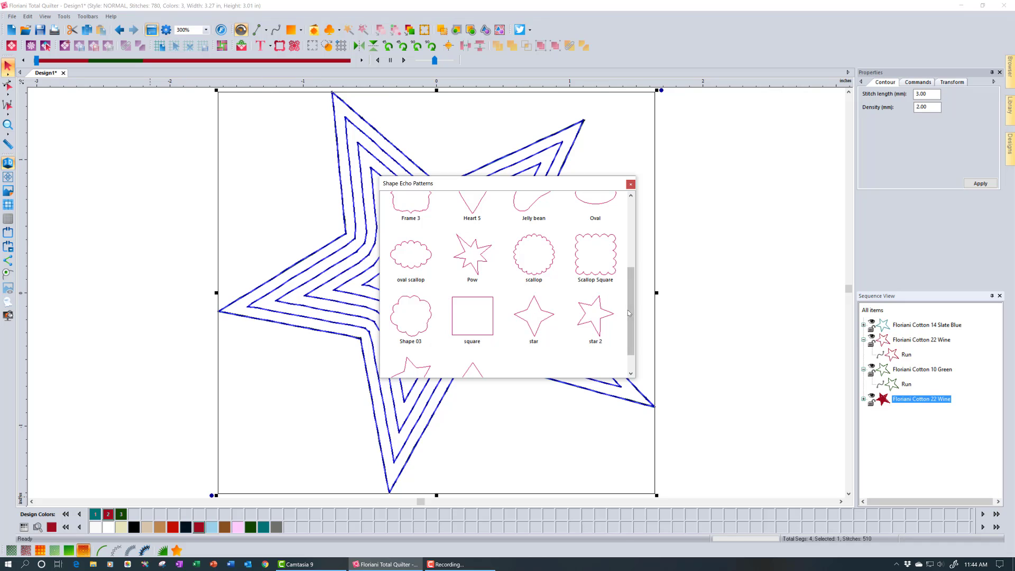
left_click_drag(628, 313, 628, 257)
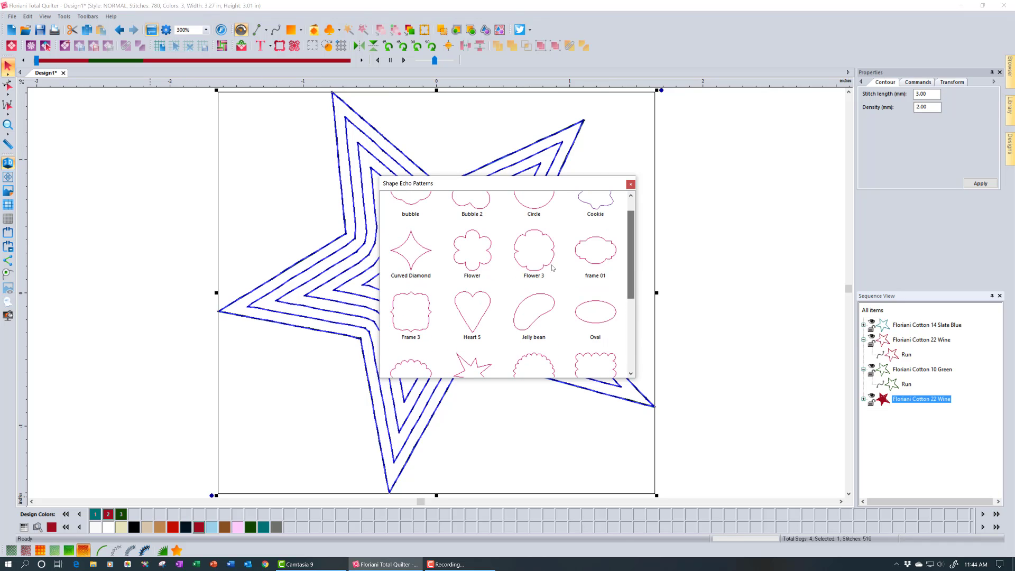
left_click(417, 252)
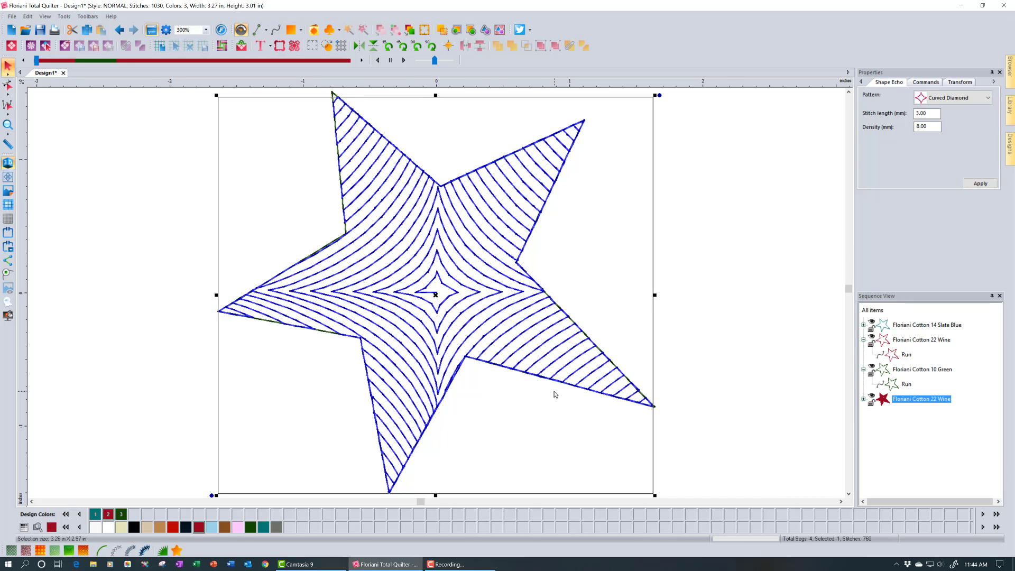
Step: Change the star's Shape Echo pattern to Circle
left_click(82, 550)
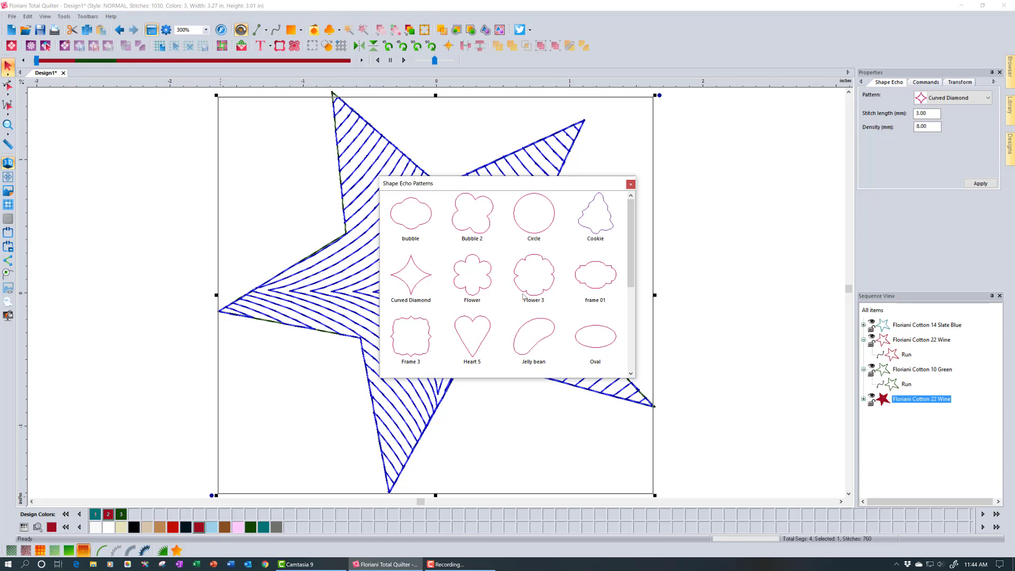
left_click(540, 234)
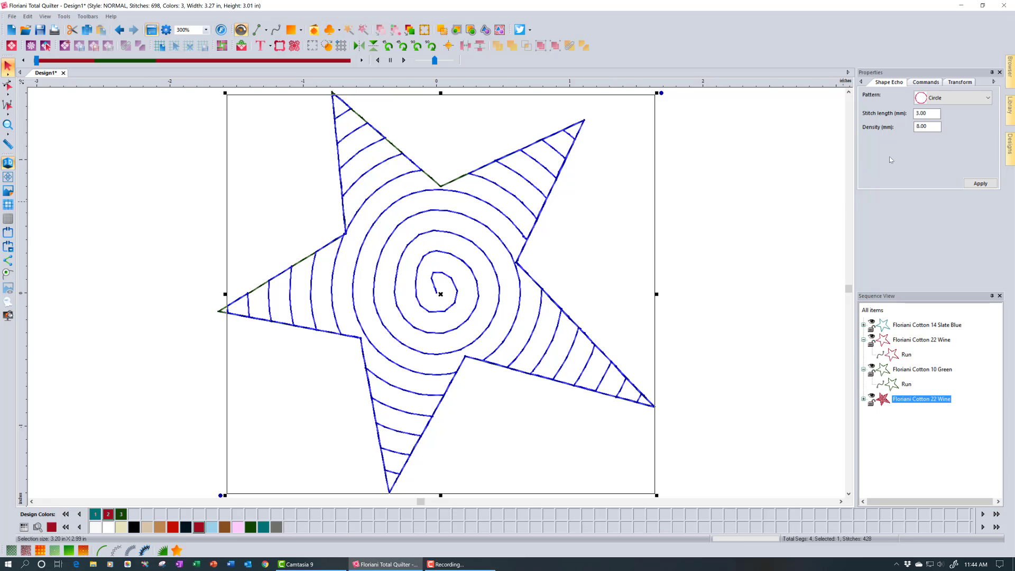
Step: Try a density of 6 mm on the star's circle echo fill and undo the change
double_click(916, 129)
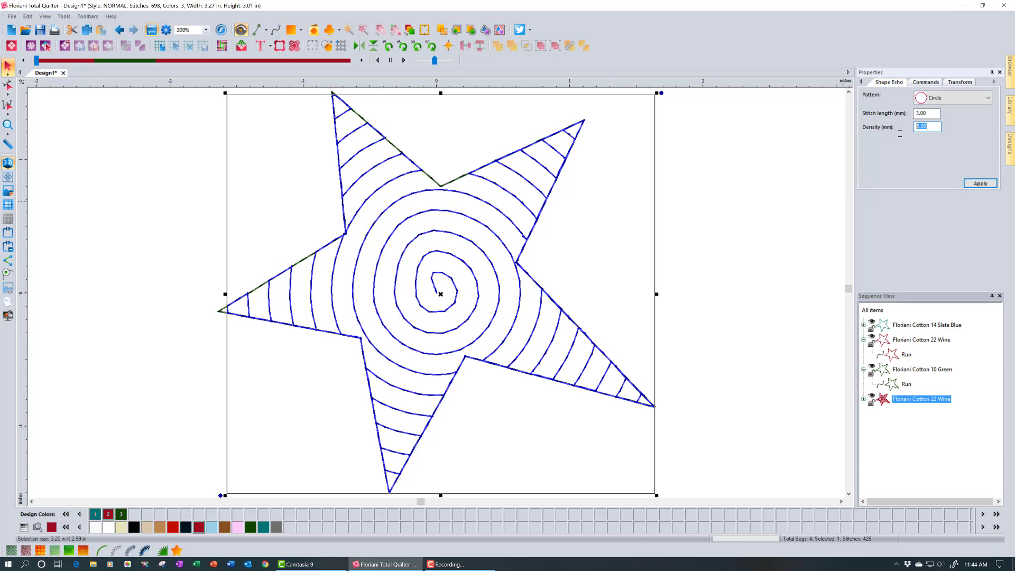
type("6")
left_click(980, 183)
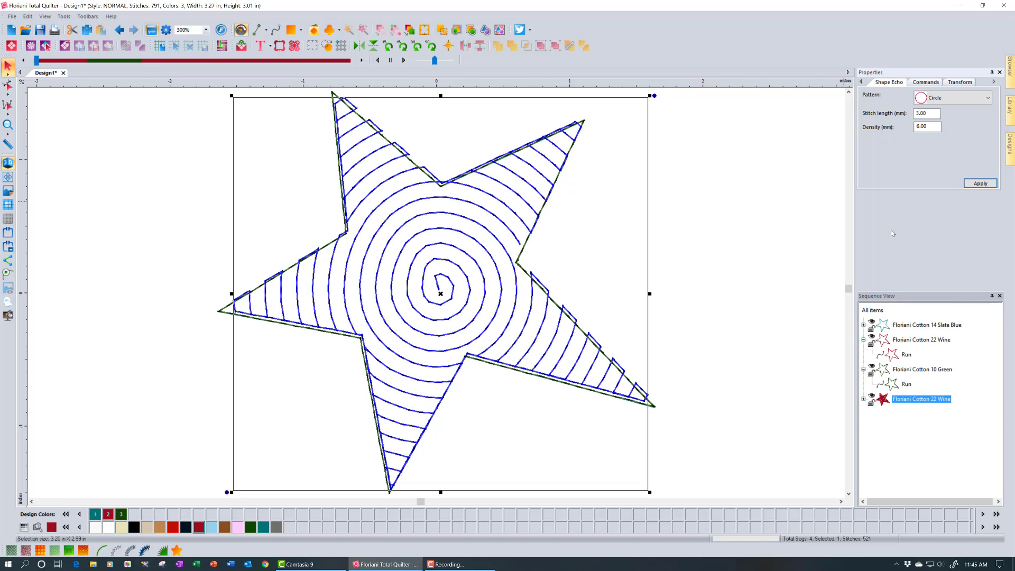
left_click(123, 33)
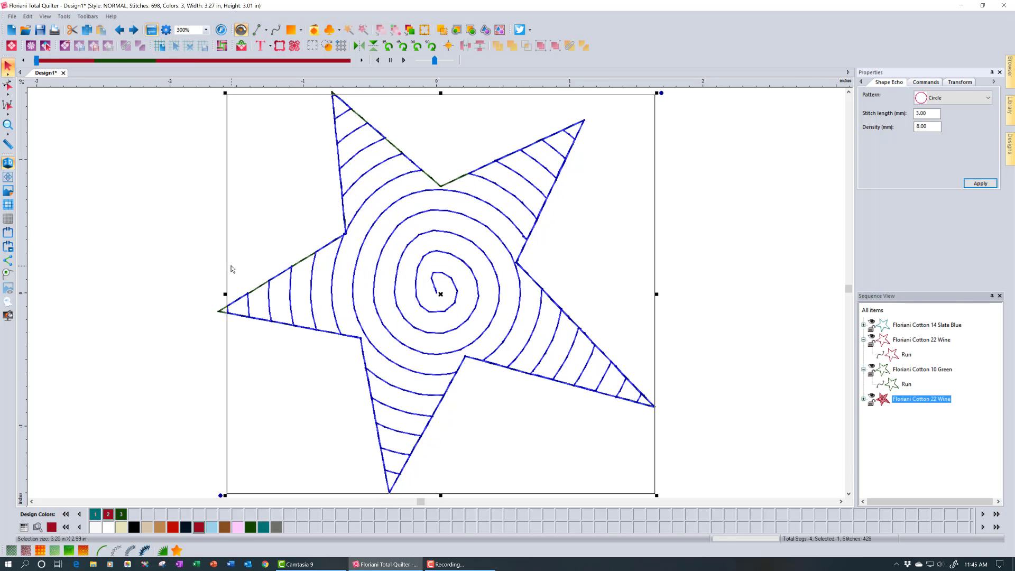
Step: Change the star's Shape Echo pattern to star 2
left_click(88, 550)
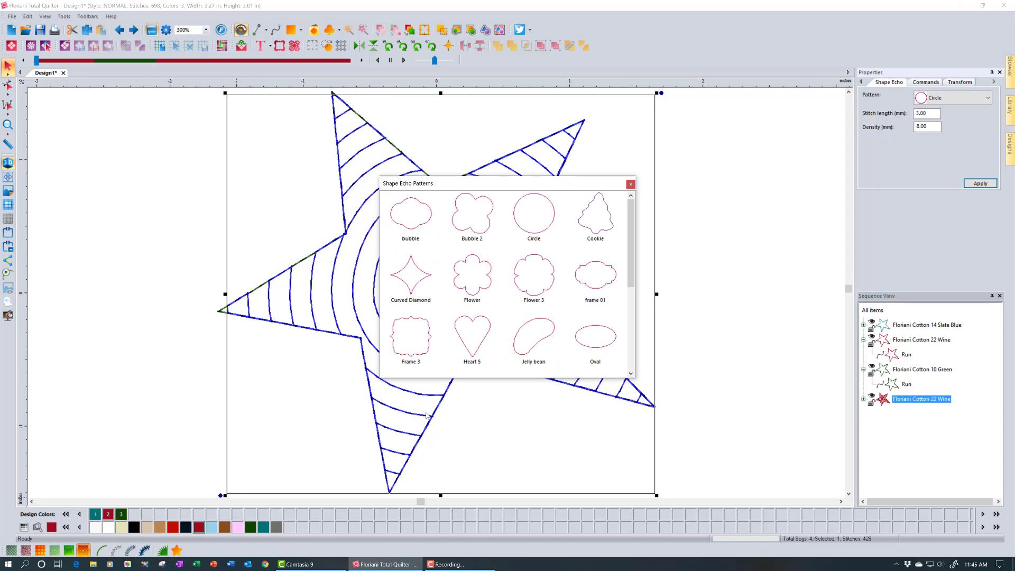
scroll(482, 361, "down", 5)
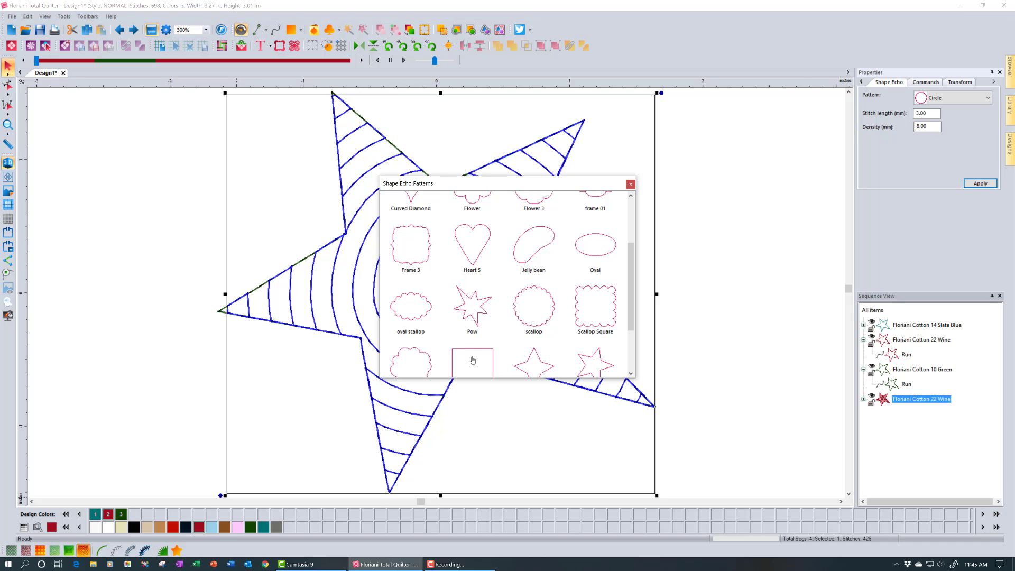
scroll(473, 360, "down", 1)
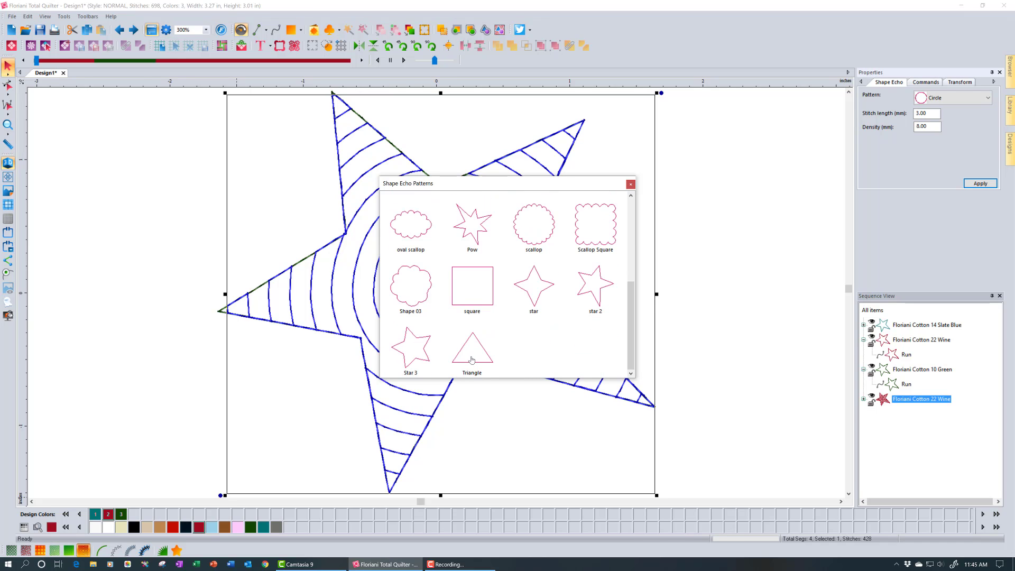
left_click(601, 291)
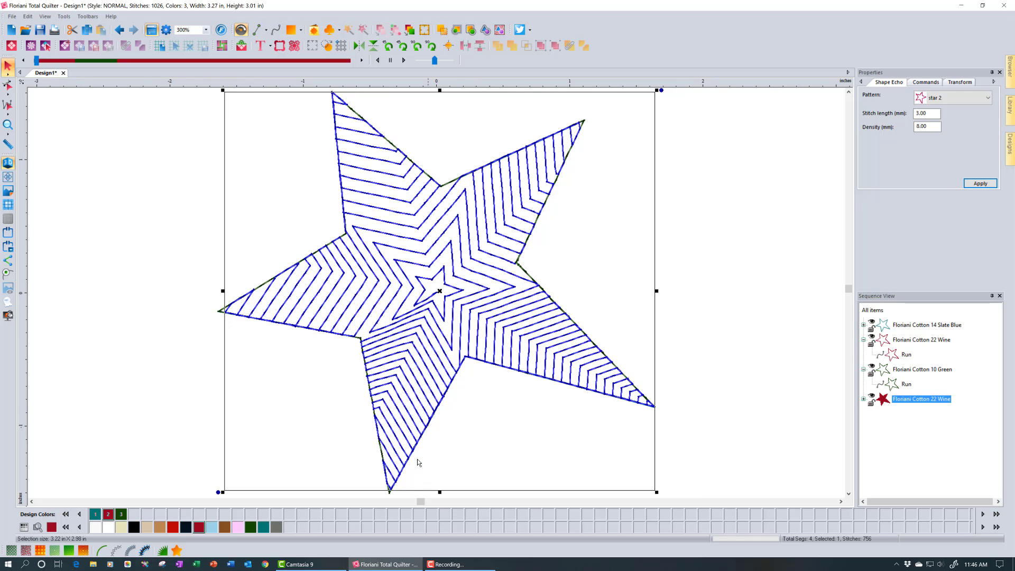
Step: Change the star's Shape Echo pattern to square
left_click(83, 551)
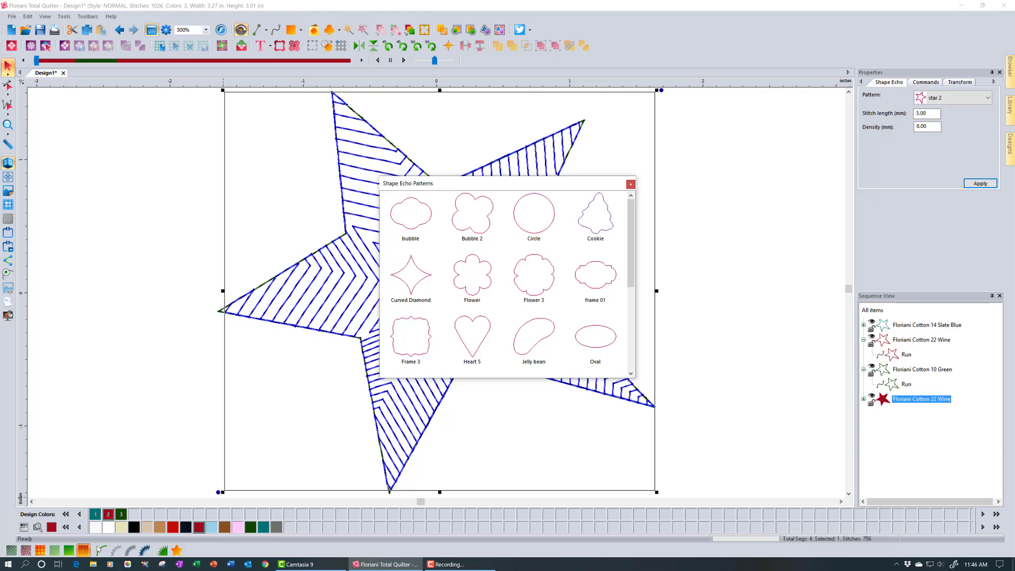
scroll(480, 316, "down", 2)
scroll(481, 316, "down", 1)
left_click(481, 316)
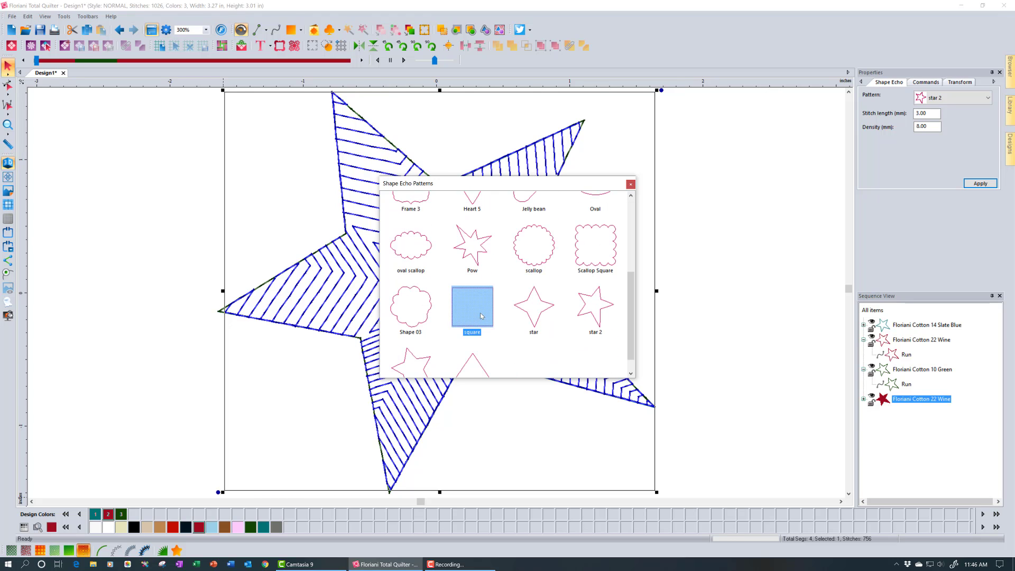
double_click(481, 316)
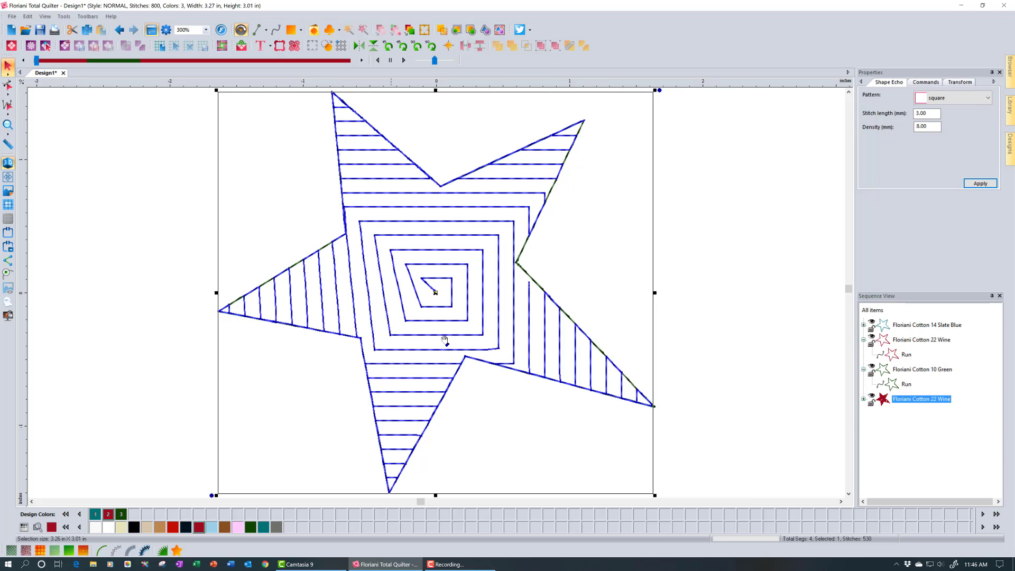
Step: Change the star's fill to Auto Stipple
key("minus")
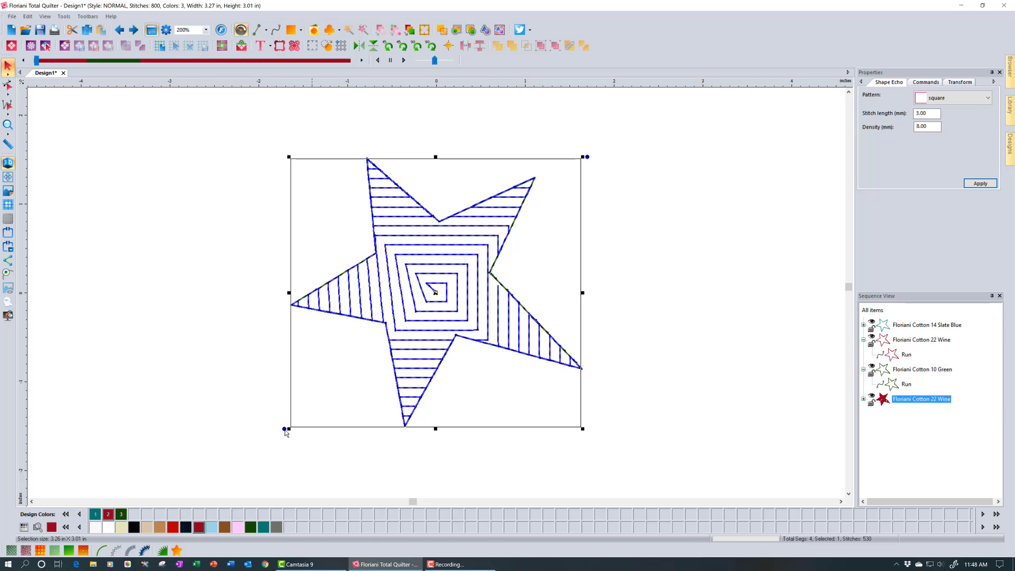
left_click(27, 551)
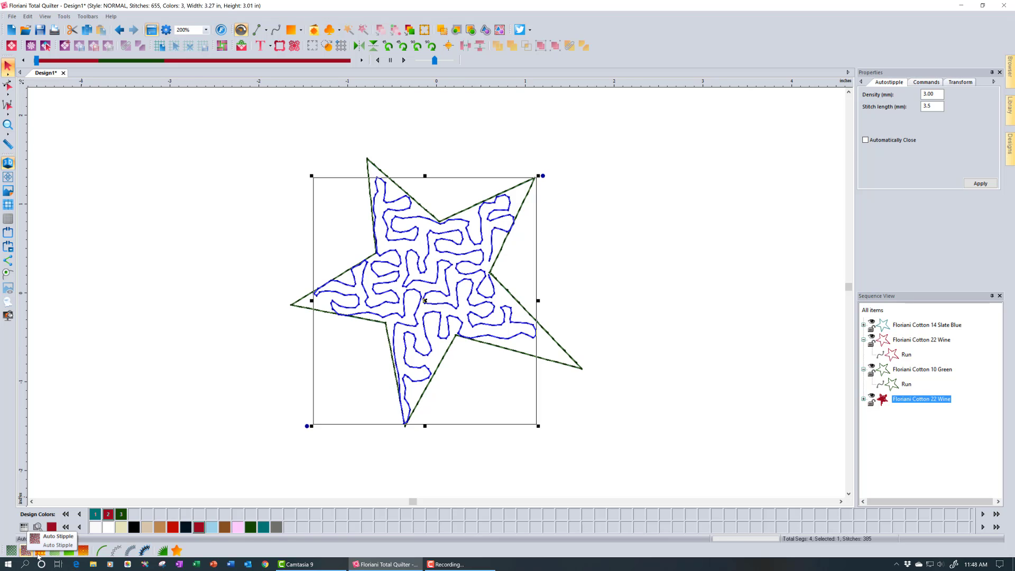
Step: Fill the star with Advanced Stippling pattern stipple 005 and set its pattern size to 10 mm
left_click(40, 552)
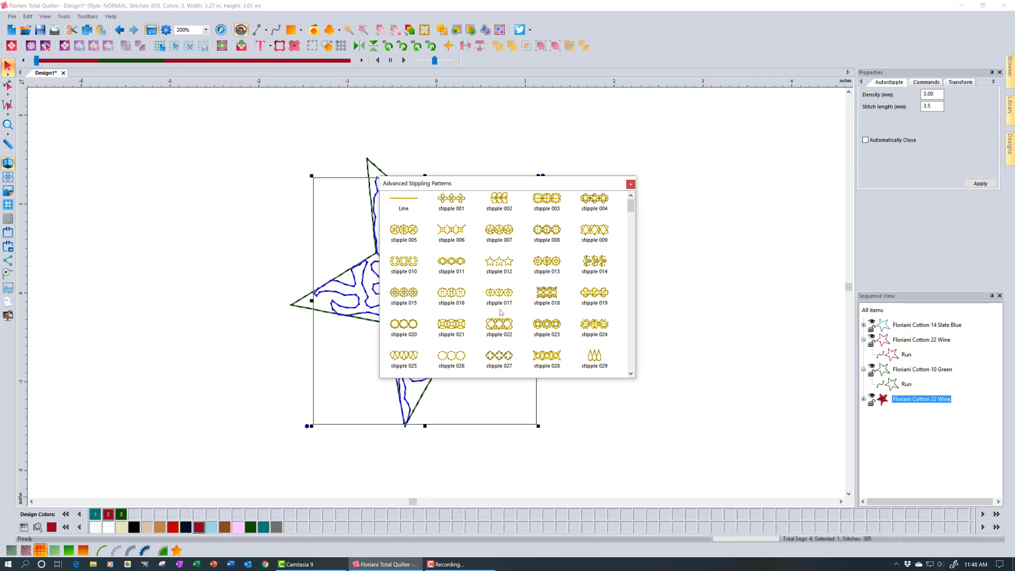
left_click(410, 236)
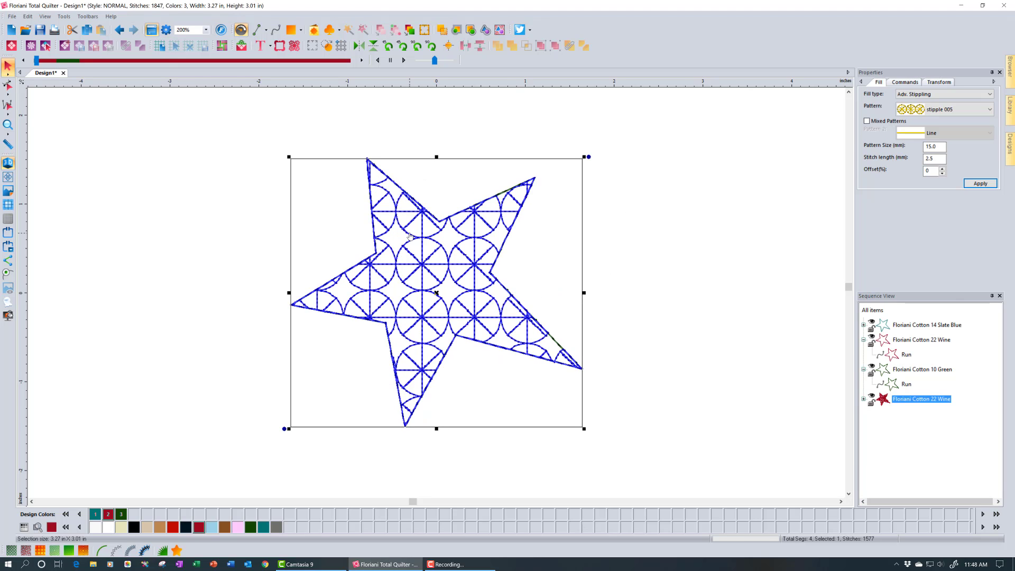
double_click(939, 146)
type("1")
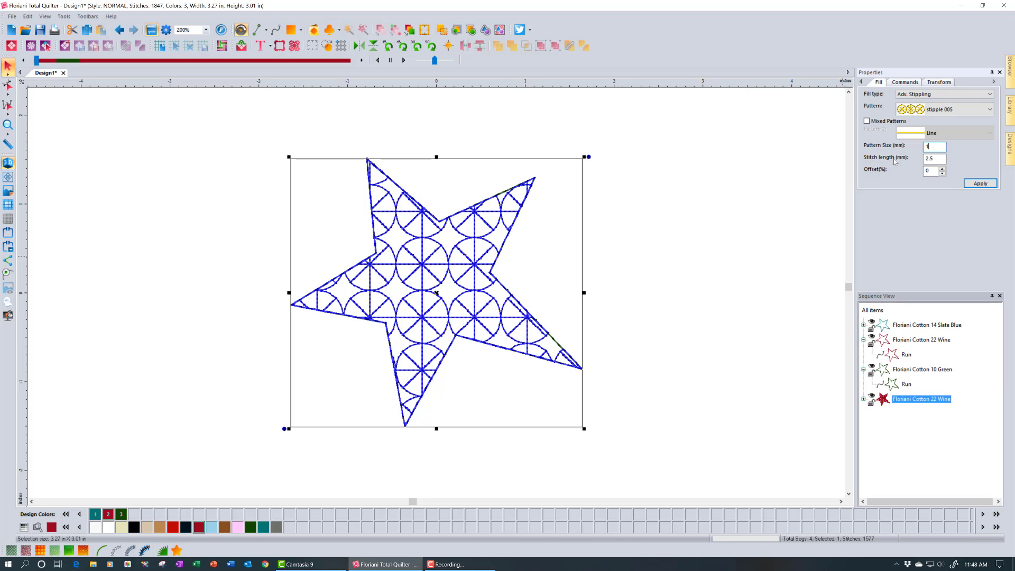
left_click(980, 183)
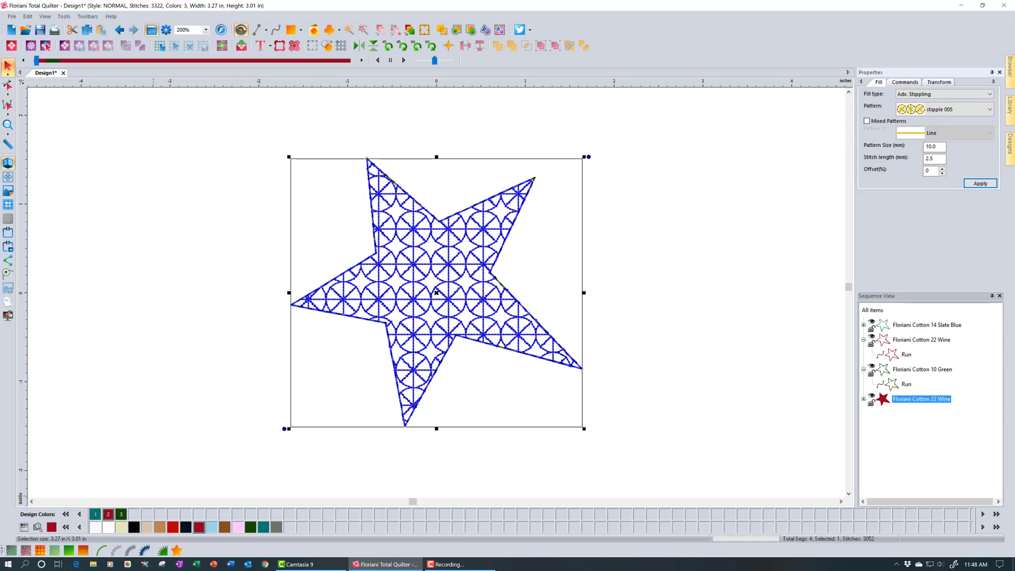
Step: Change the star's fill to Texture pattern 257 and set its pattern size to 8 mm
left_click(11, 552)
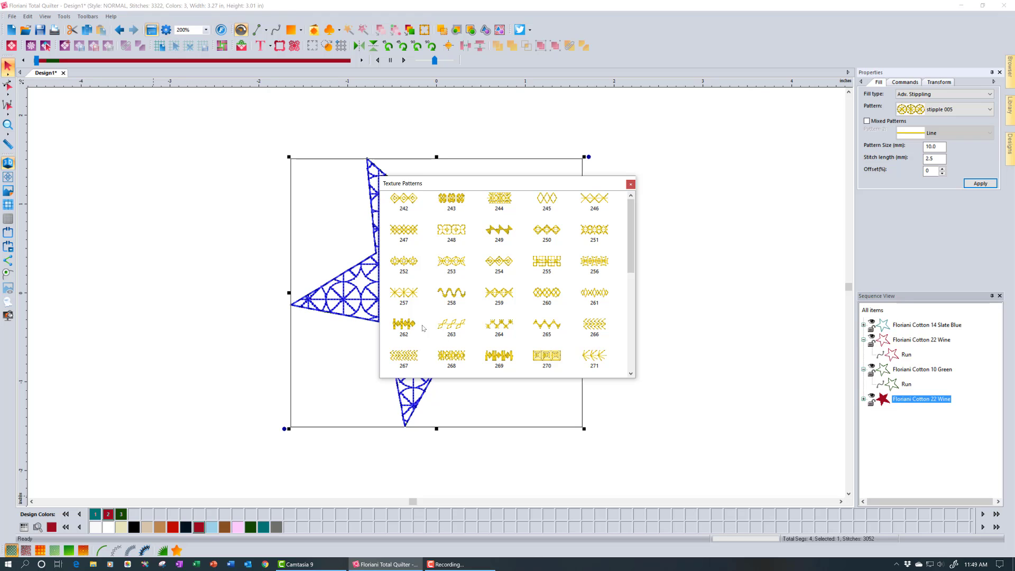
left_click(404, 294)
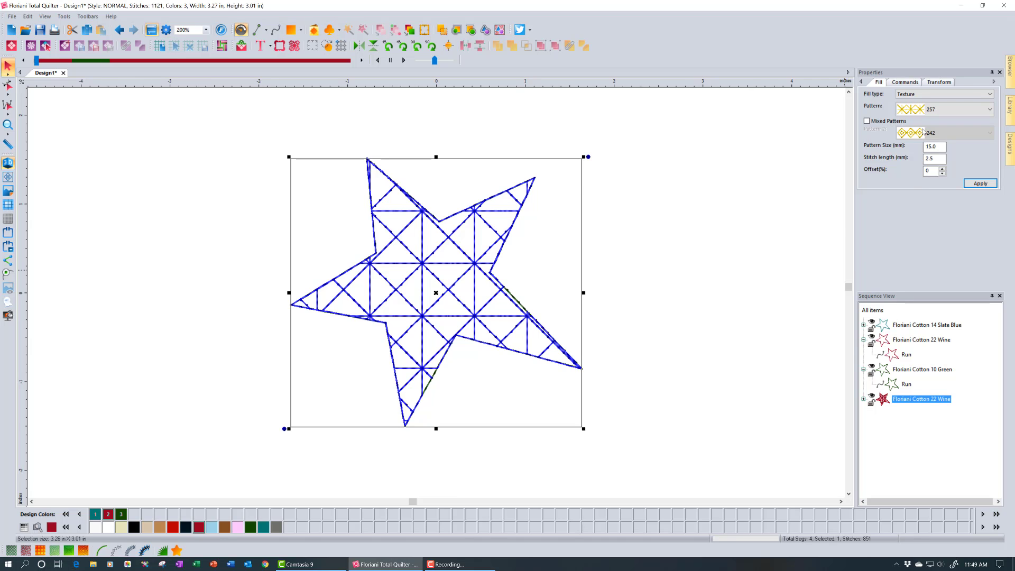
left_click(933, 146)
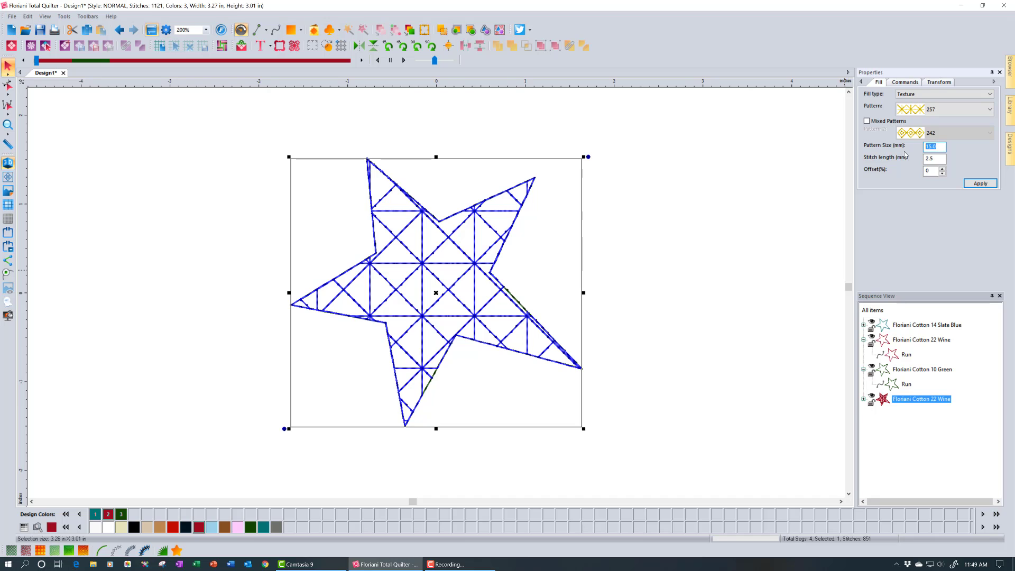
type("8")
left_click(980, 184)
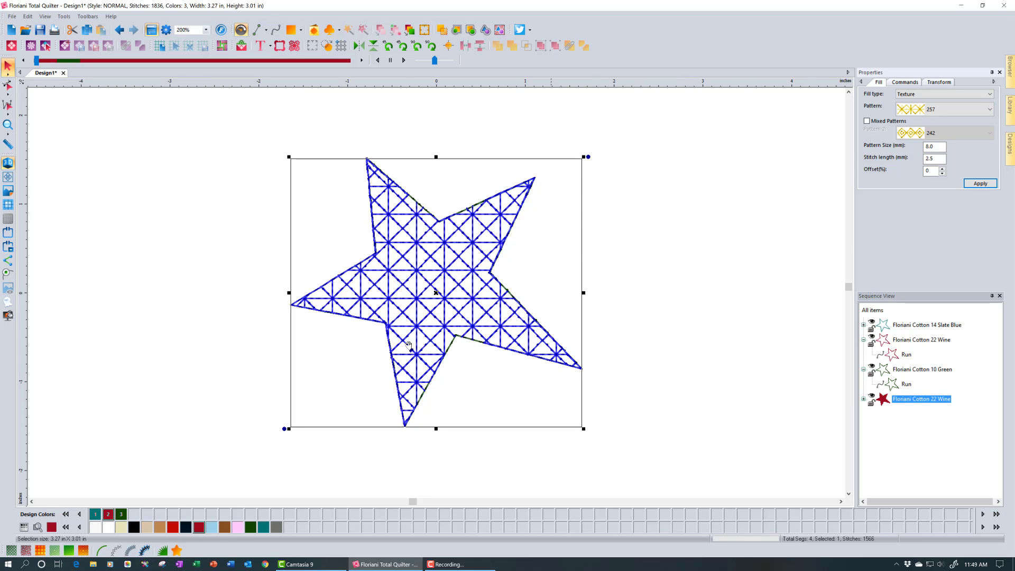
Step: Try tilting the texture fill's inclination line up toward the star's upper-right arm and undo the change
left_click(11, 89)
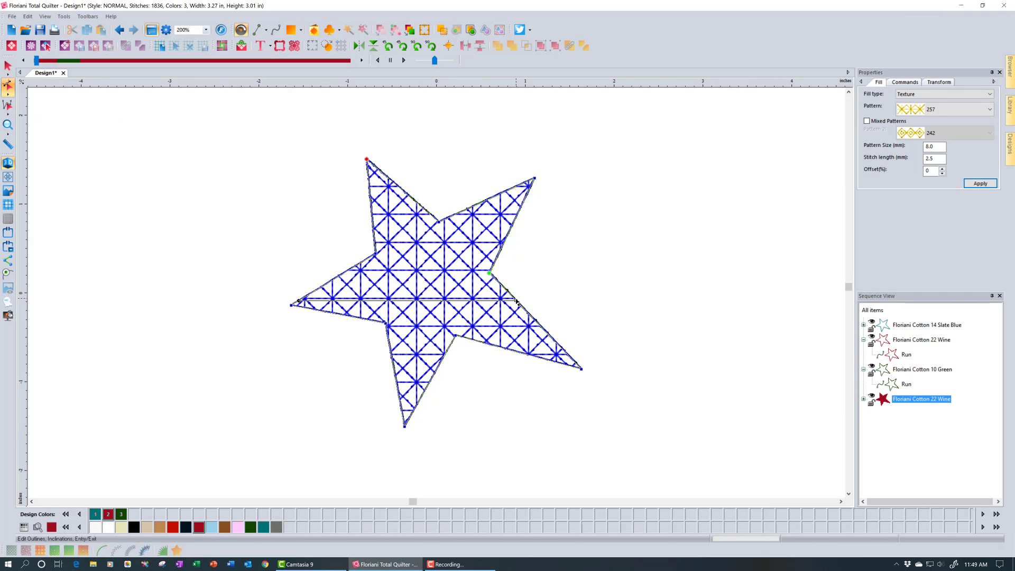
left_click_drag(517, 302, 500, 214)
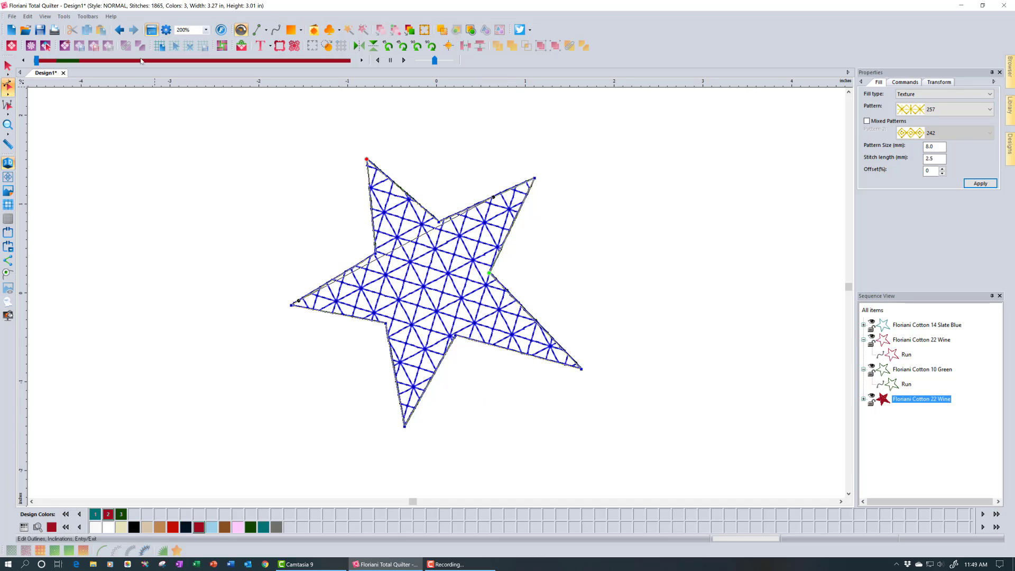
left_click(121, 31)
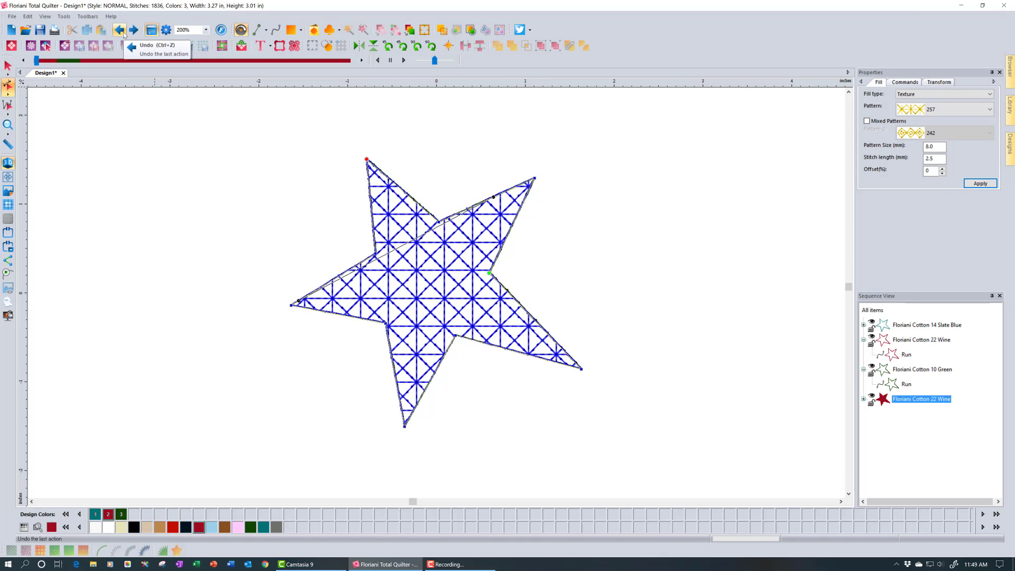
left_click(123, 34)
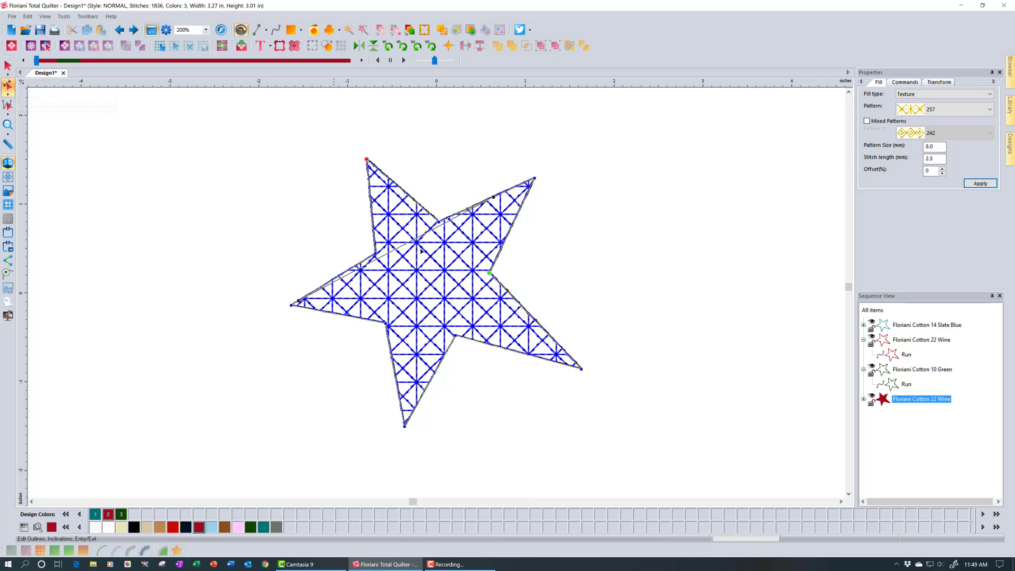
Step: Reapply the tilt to the star's texture by adjusting the end of its inclination line, and leave outline editing
left_click_drag(493, 196, 506, 231)
left_click_drag(506, 231, 555, 242)
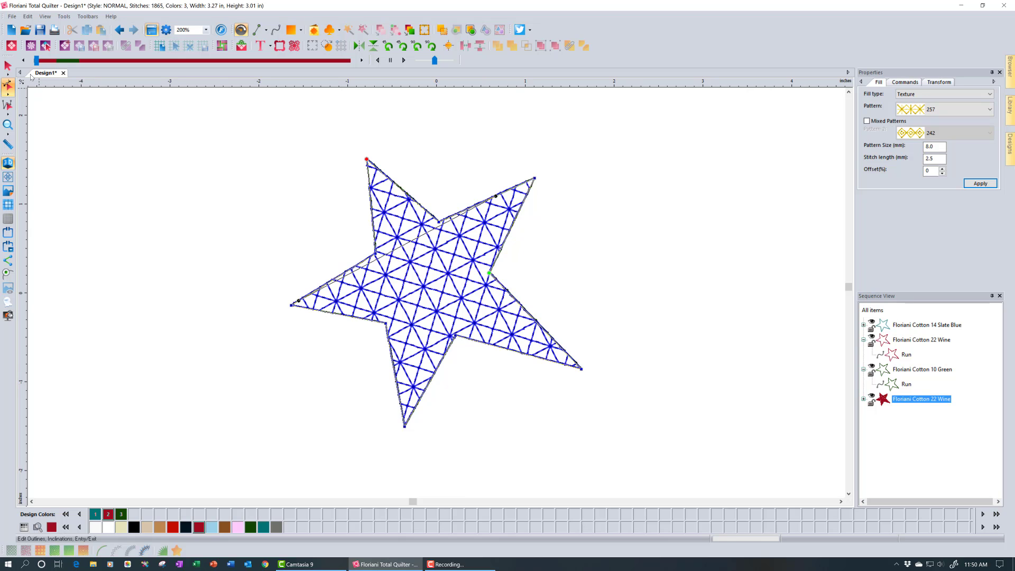
left_click(8, 66)
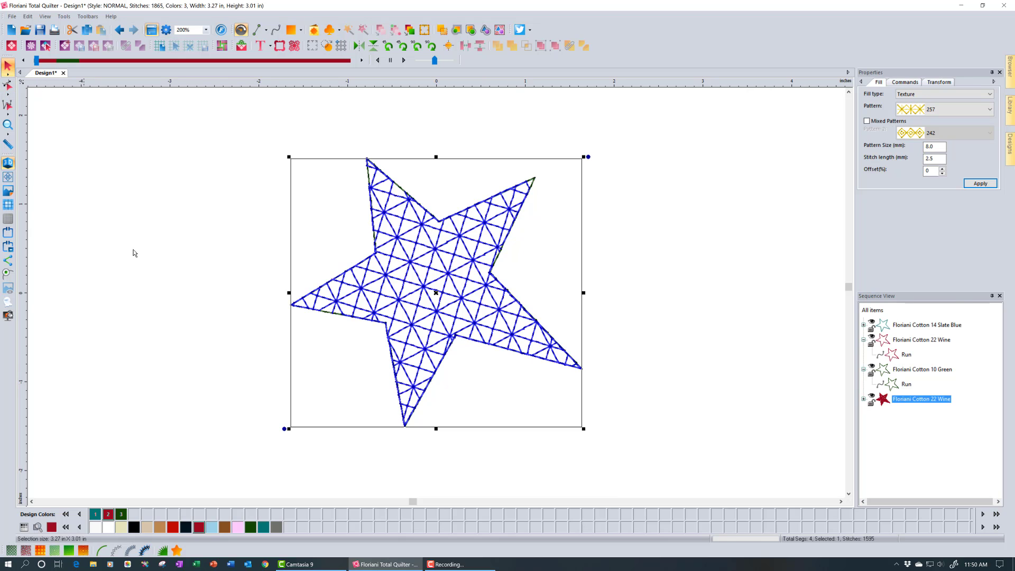
Step: Change the star's fill to Contour and deselect it
left_click(69, 551)
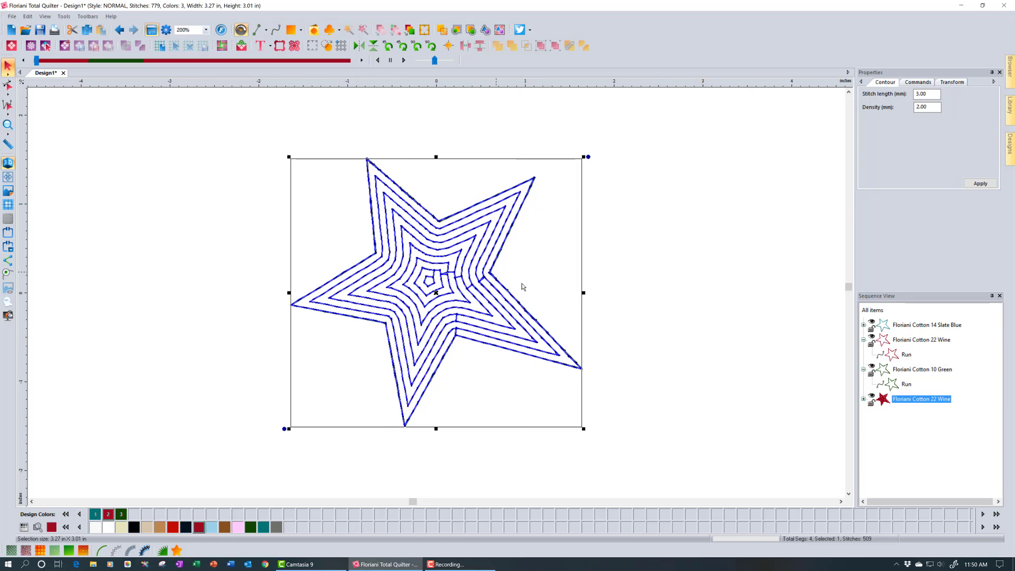
left_click(649, 393)
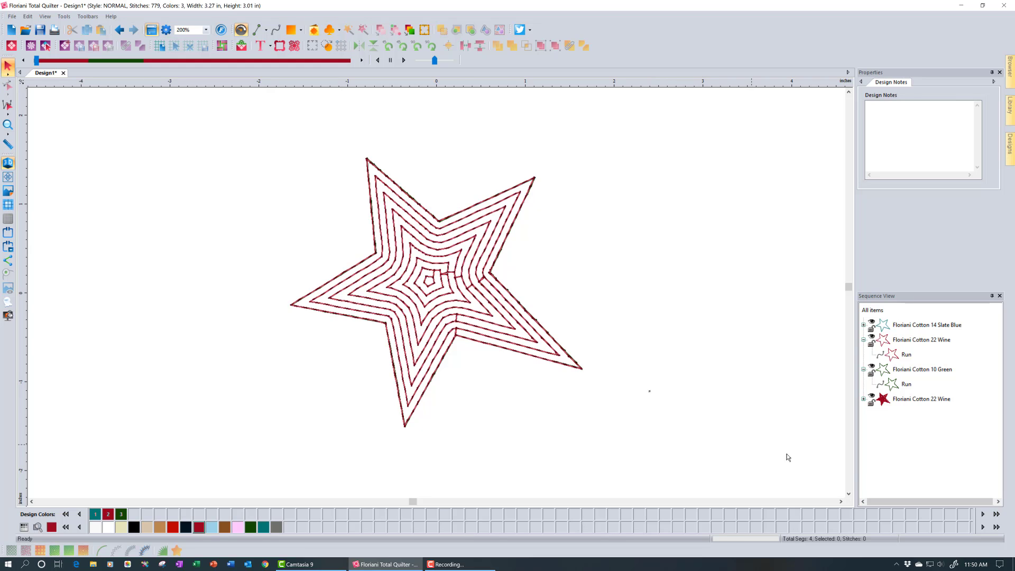
Step: Try a Steil-Run outline on the Slate Blue star artwork and undo it
left_click(944, 326)
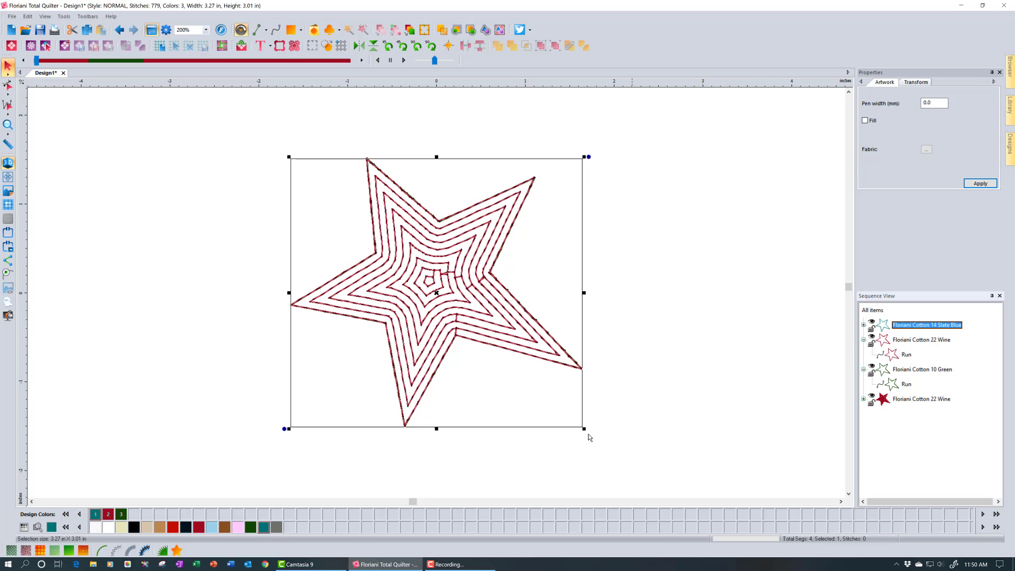
left_click(143, 550)
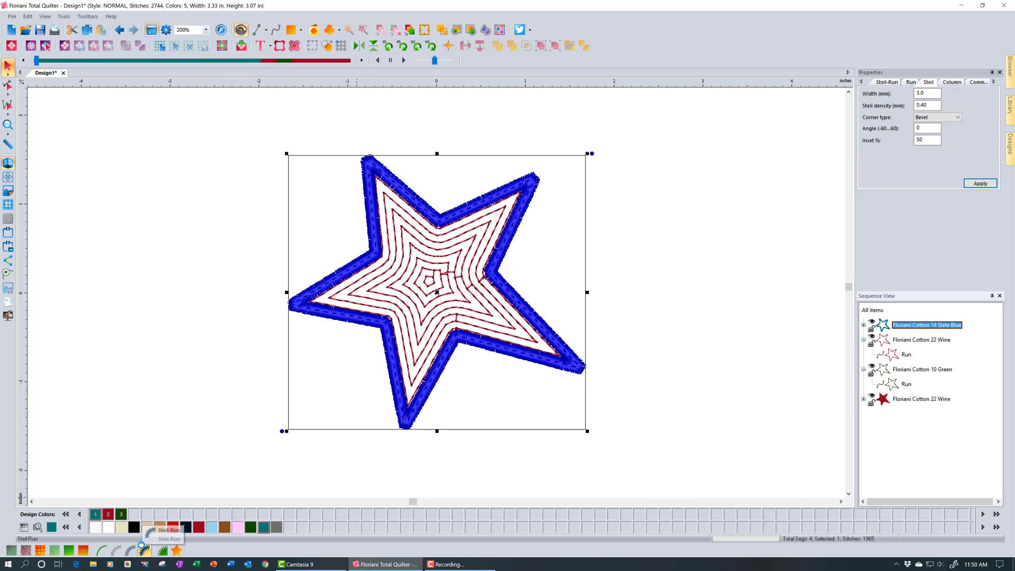
left_click(118, 30)
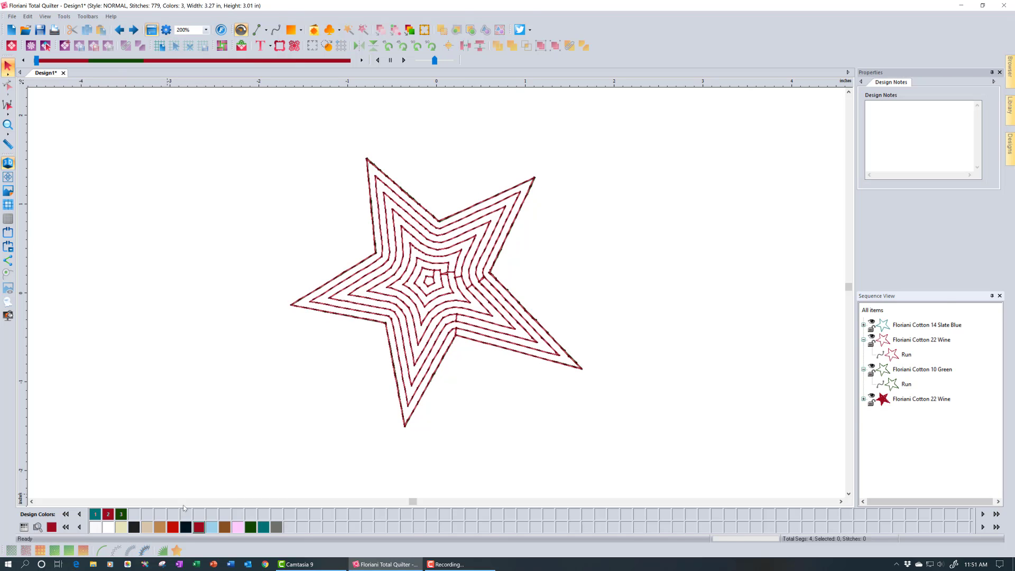
Step: Create a Steil outline in Floriani Cotton 22 Wine from the Slate Blue star artwork and set its width to 2 mm
left_click(916, 326)
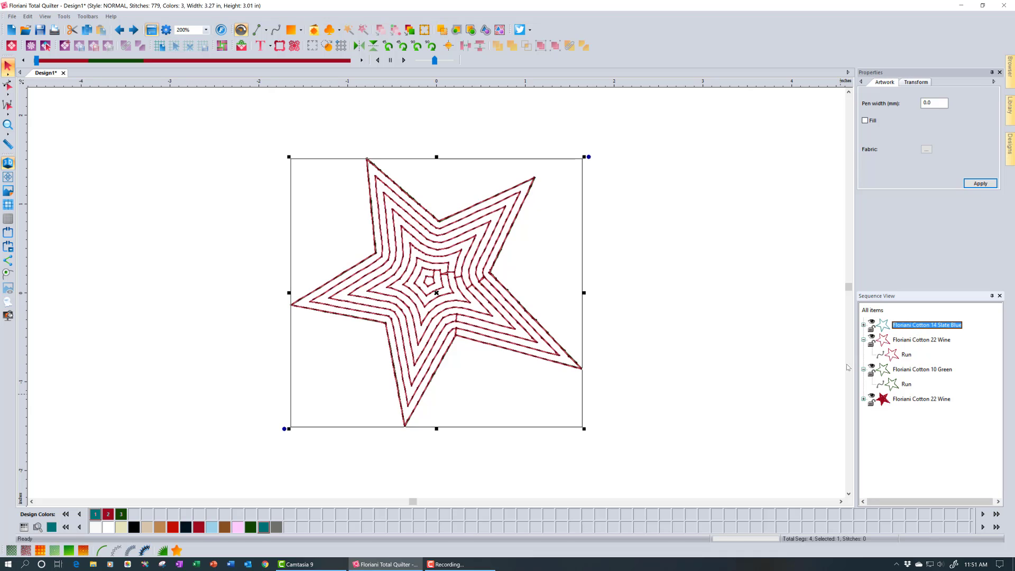
left_click(143, 550)
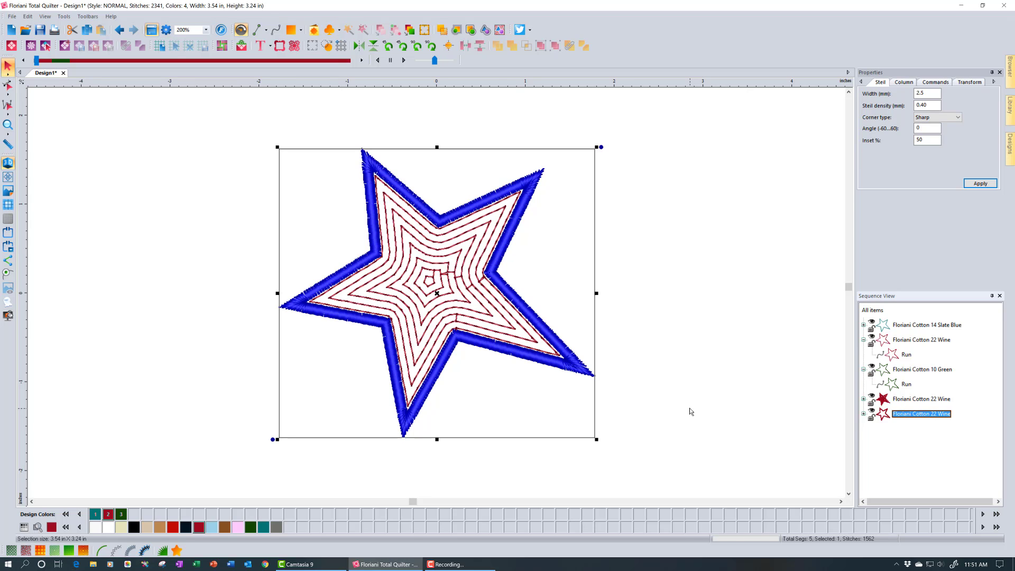
double_click(928, 92)
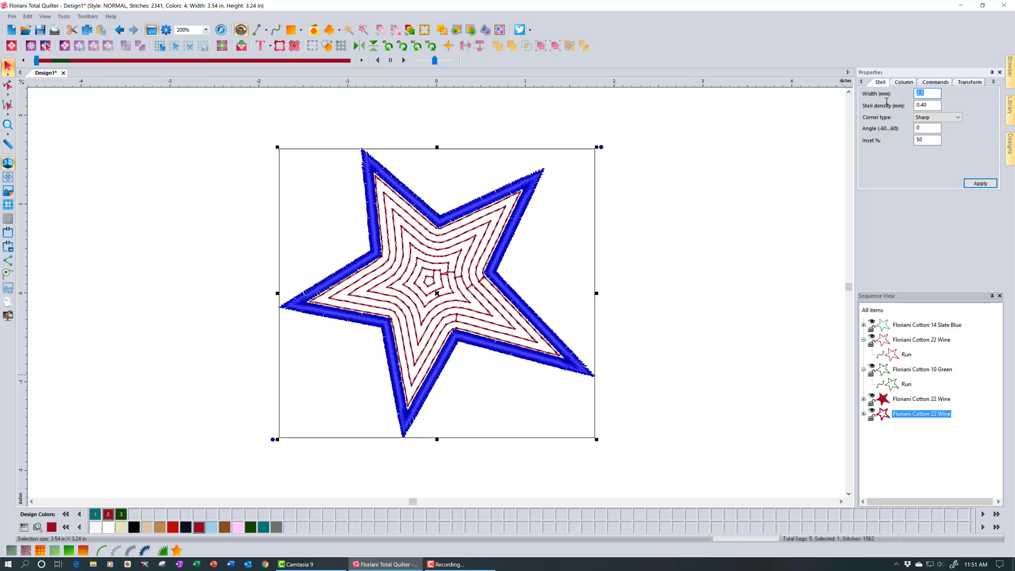
type("2")
left_click(981, 183)
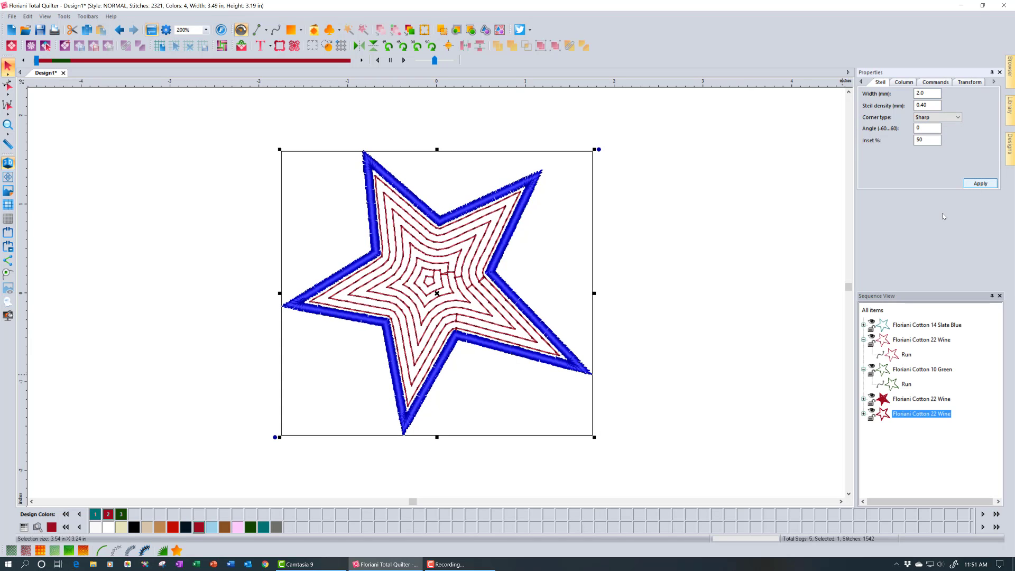
left_click(735, 313)
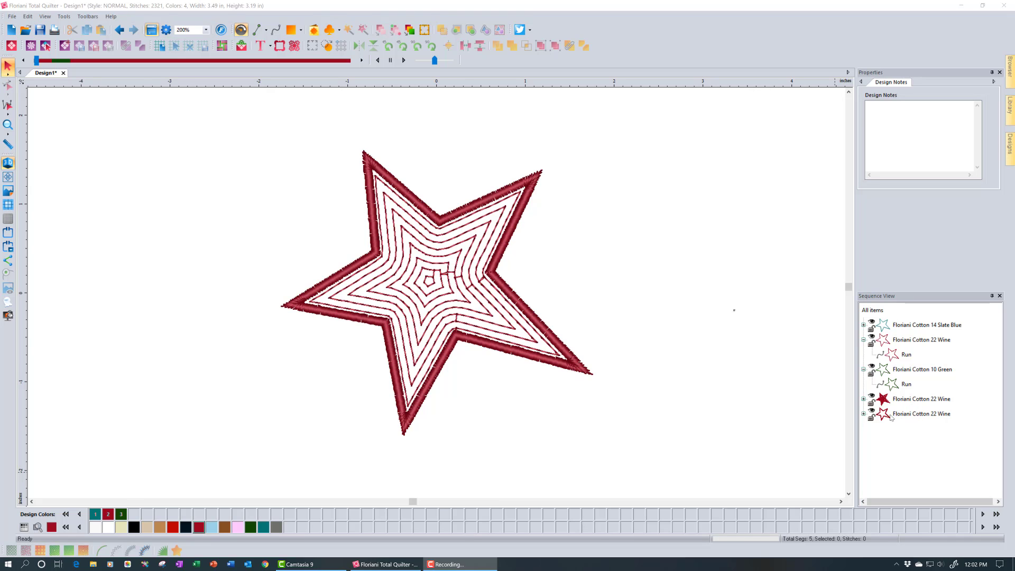
Step: Try merging the Wine contour fill and the Wine Steil outline into one color block, inspect its contents, and undo the merge
left_click(918, 403)
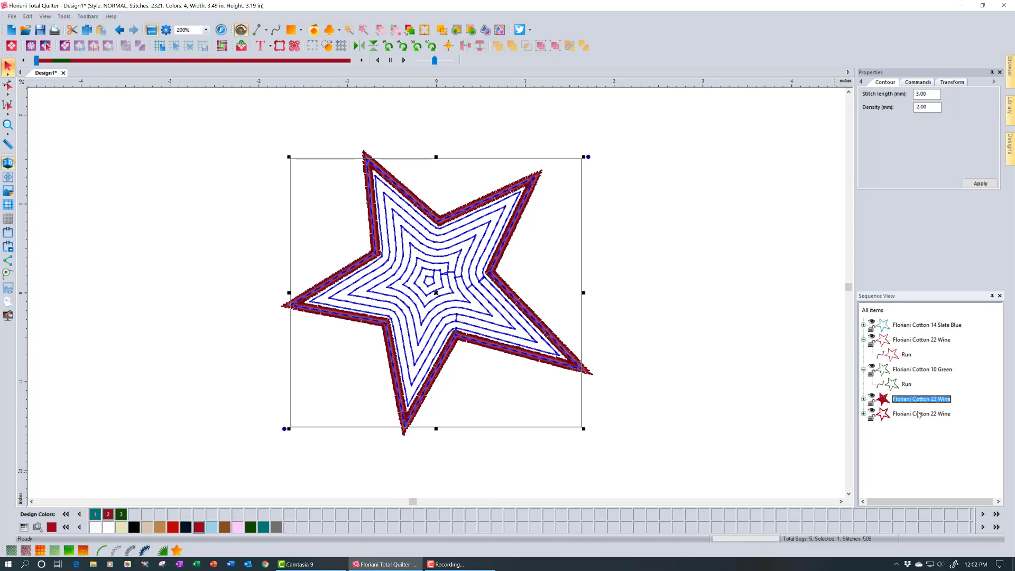
left_click(918, 414, "ctrl")
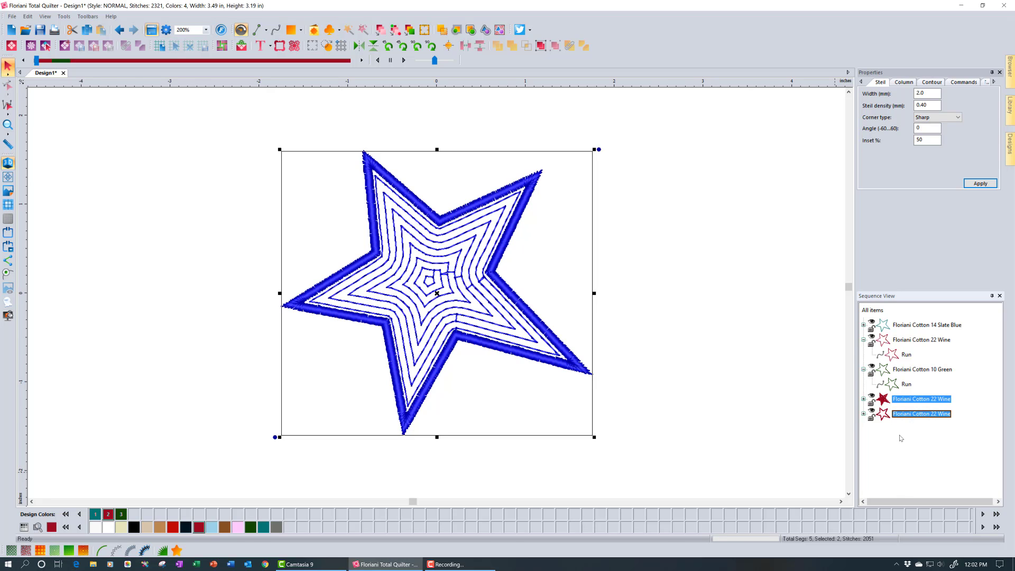
left_click(109, 519)
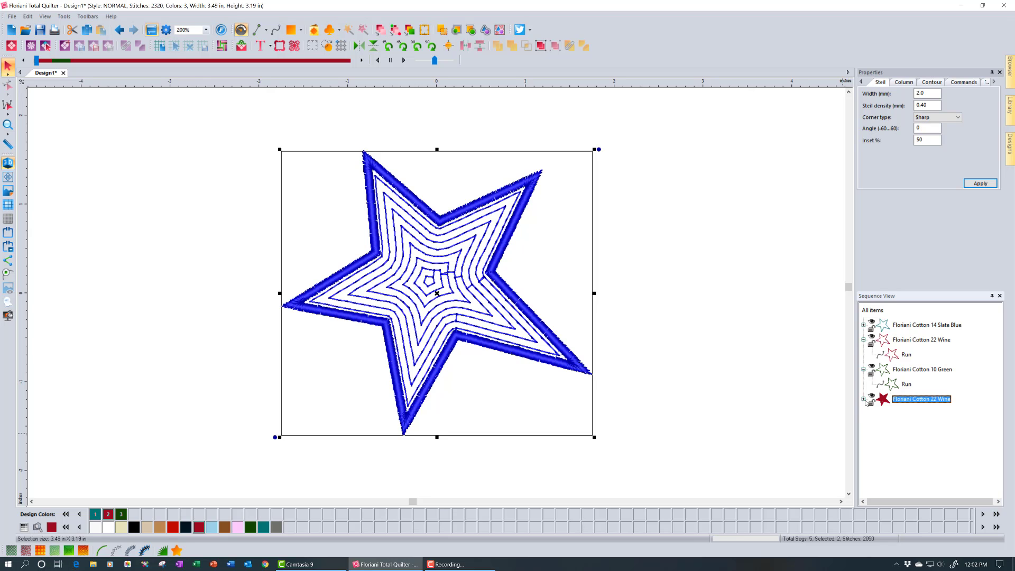
left_click(863, 399)
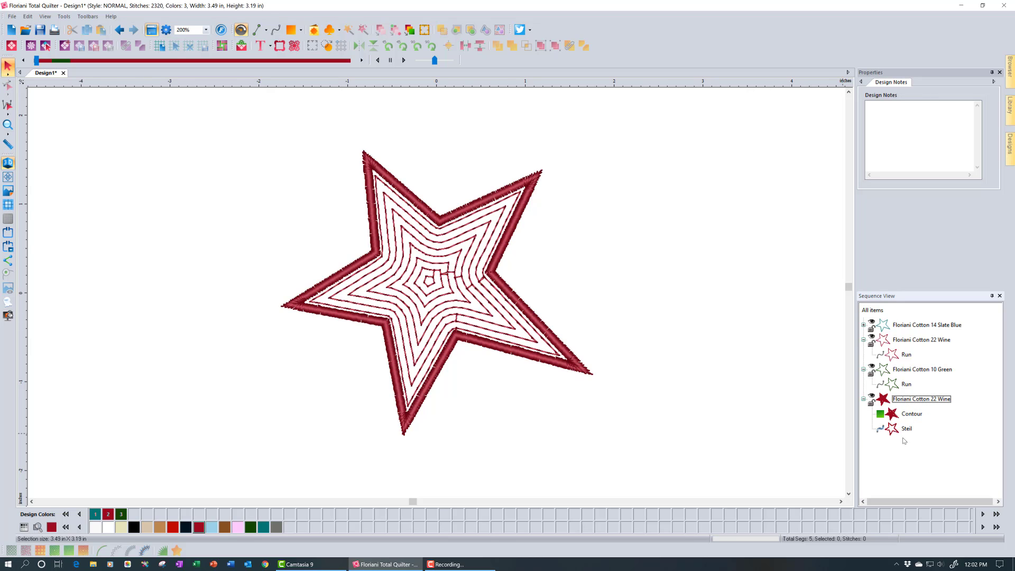
left_click(120, 31)
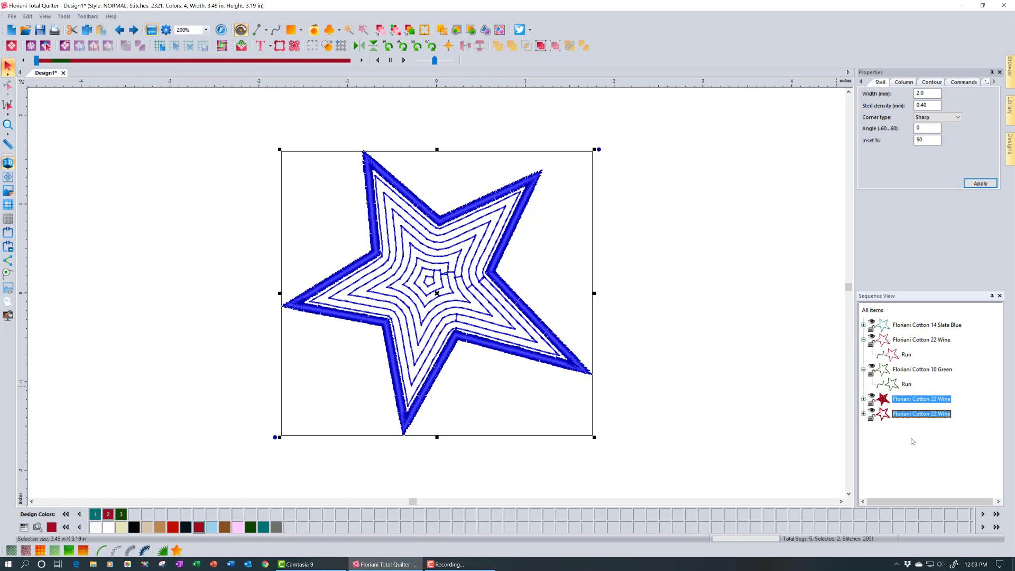
Step: Remove the stop on the star's Steil outline to combine it with the preceding Wine contour fill
left_click(864, 413)
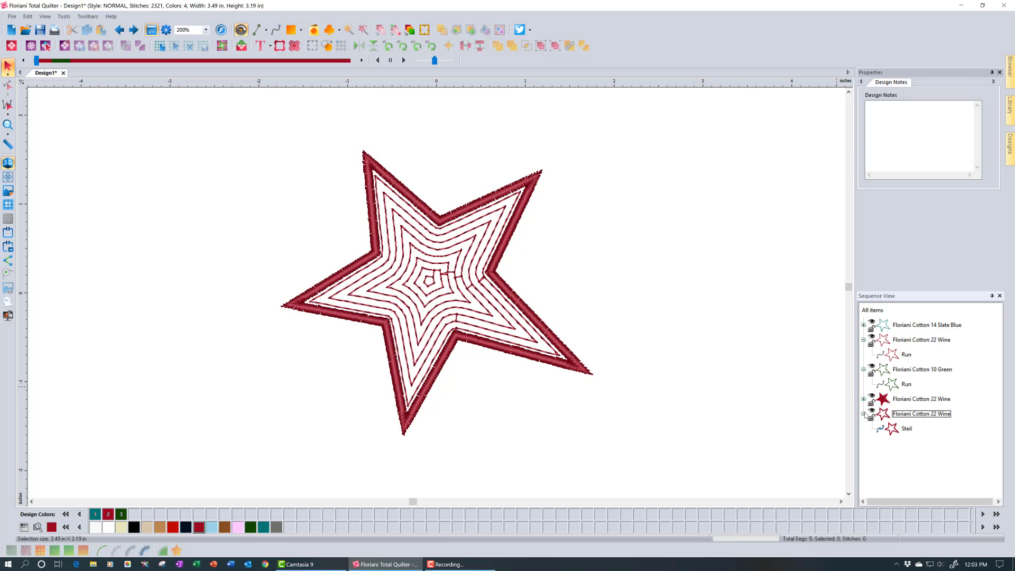
left_click(904, 429)
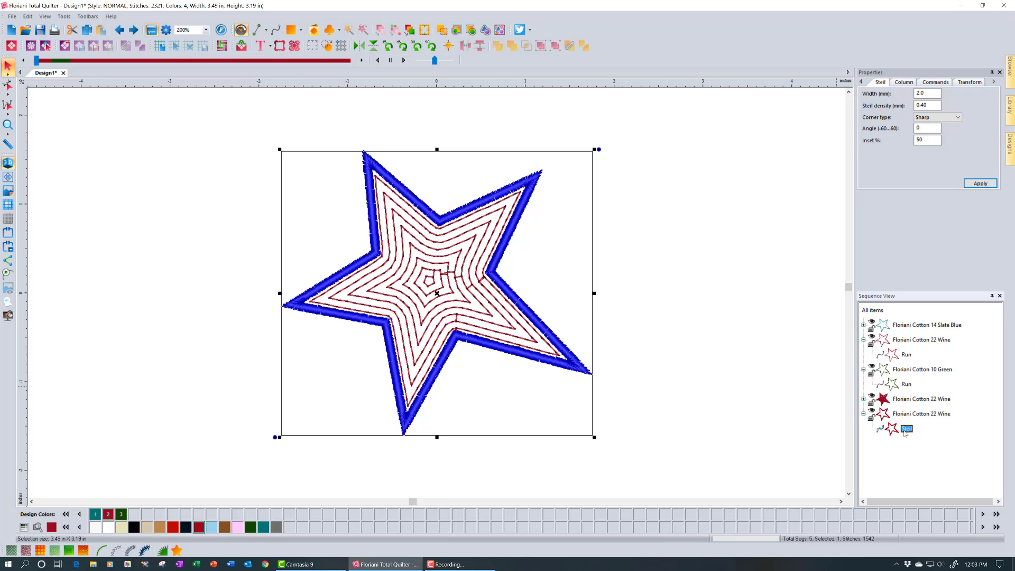
right_click(905, 433)
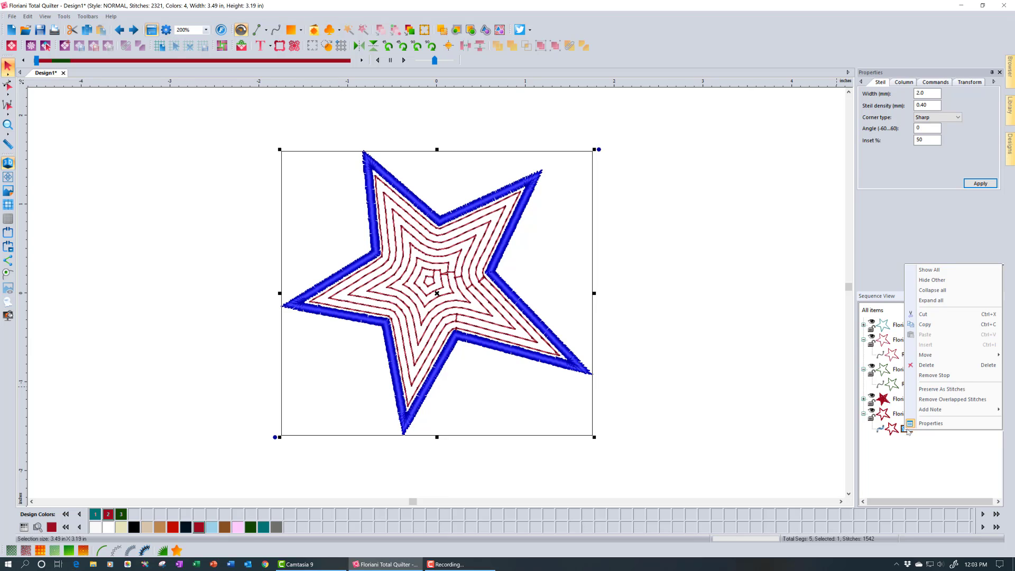
left_click(944, 375)
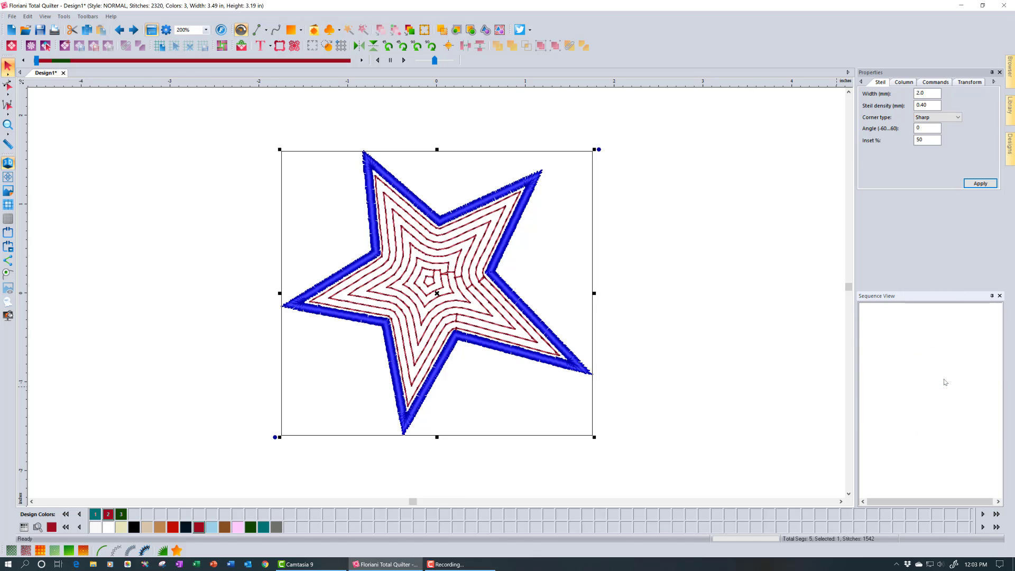